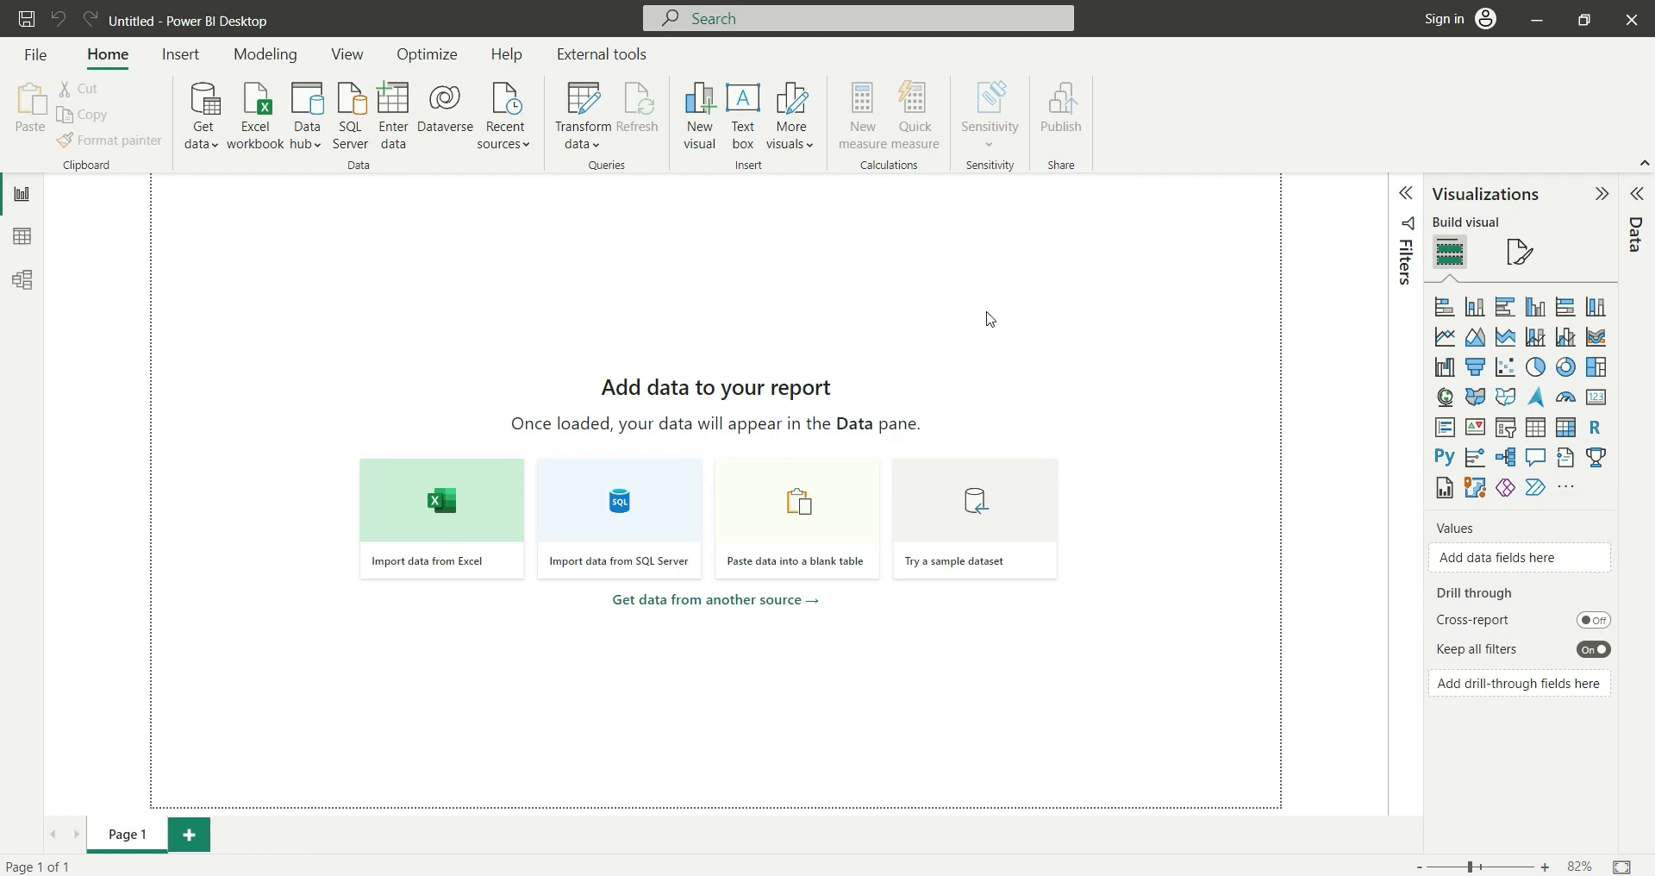
- Check On-object interaction under Options > Preview features and confirm with OK
{"action": "left_click", "coordinate": [37, 58]}
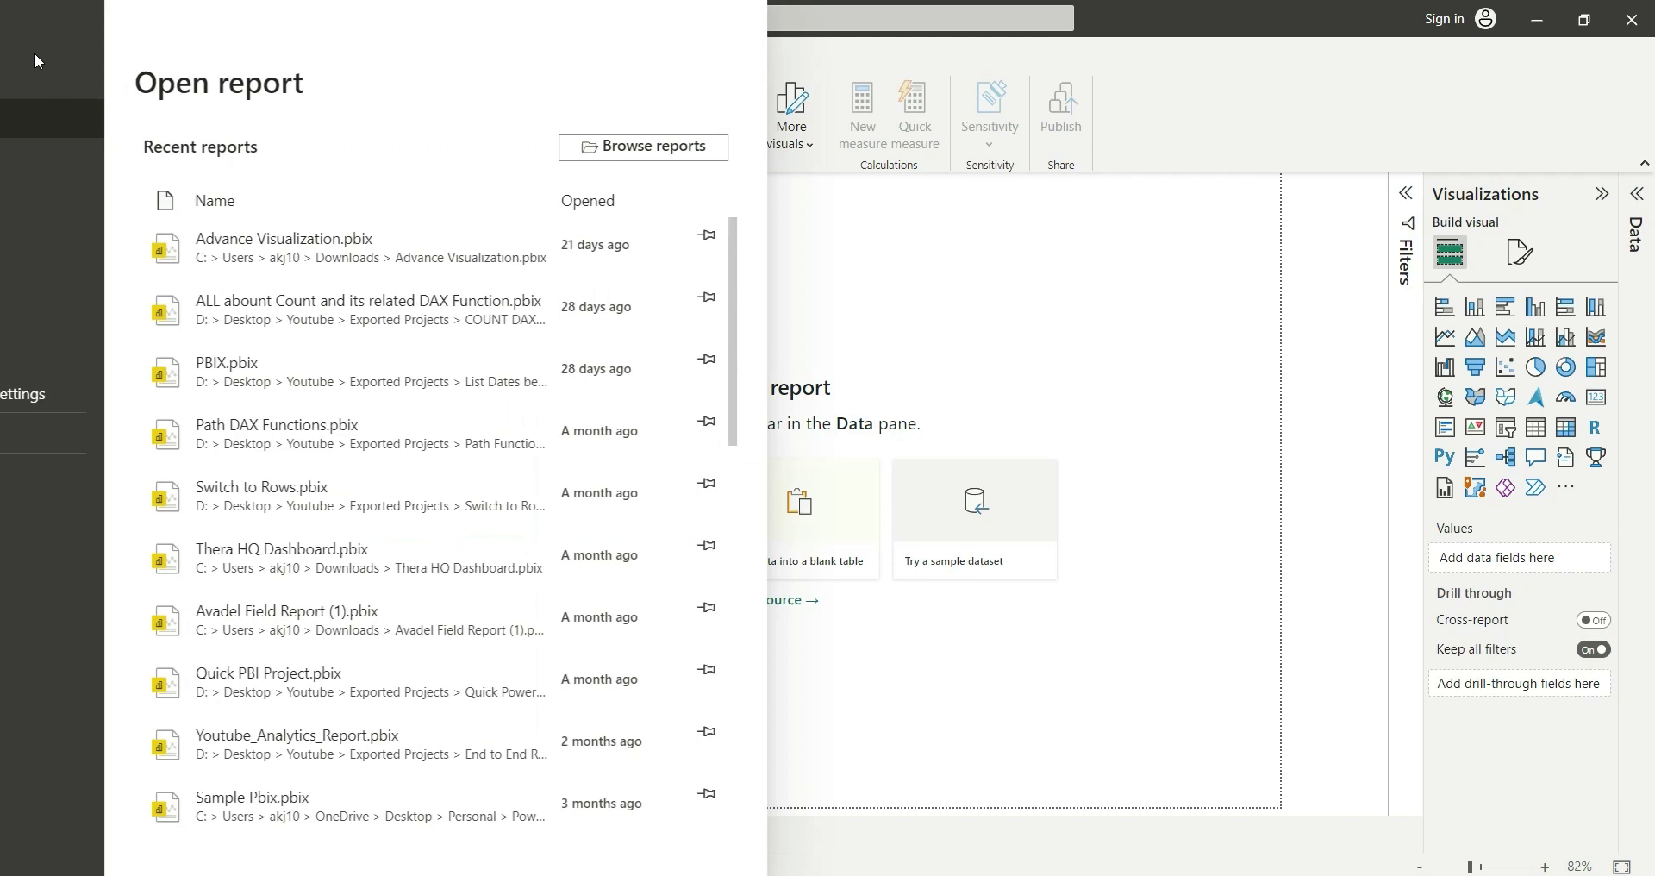
{"action": "left_click", "coordinate": [74, 401]}
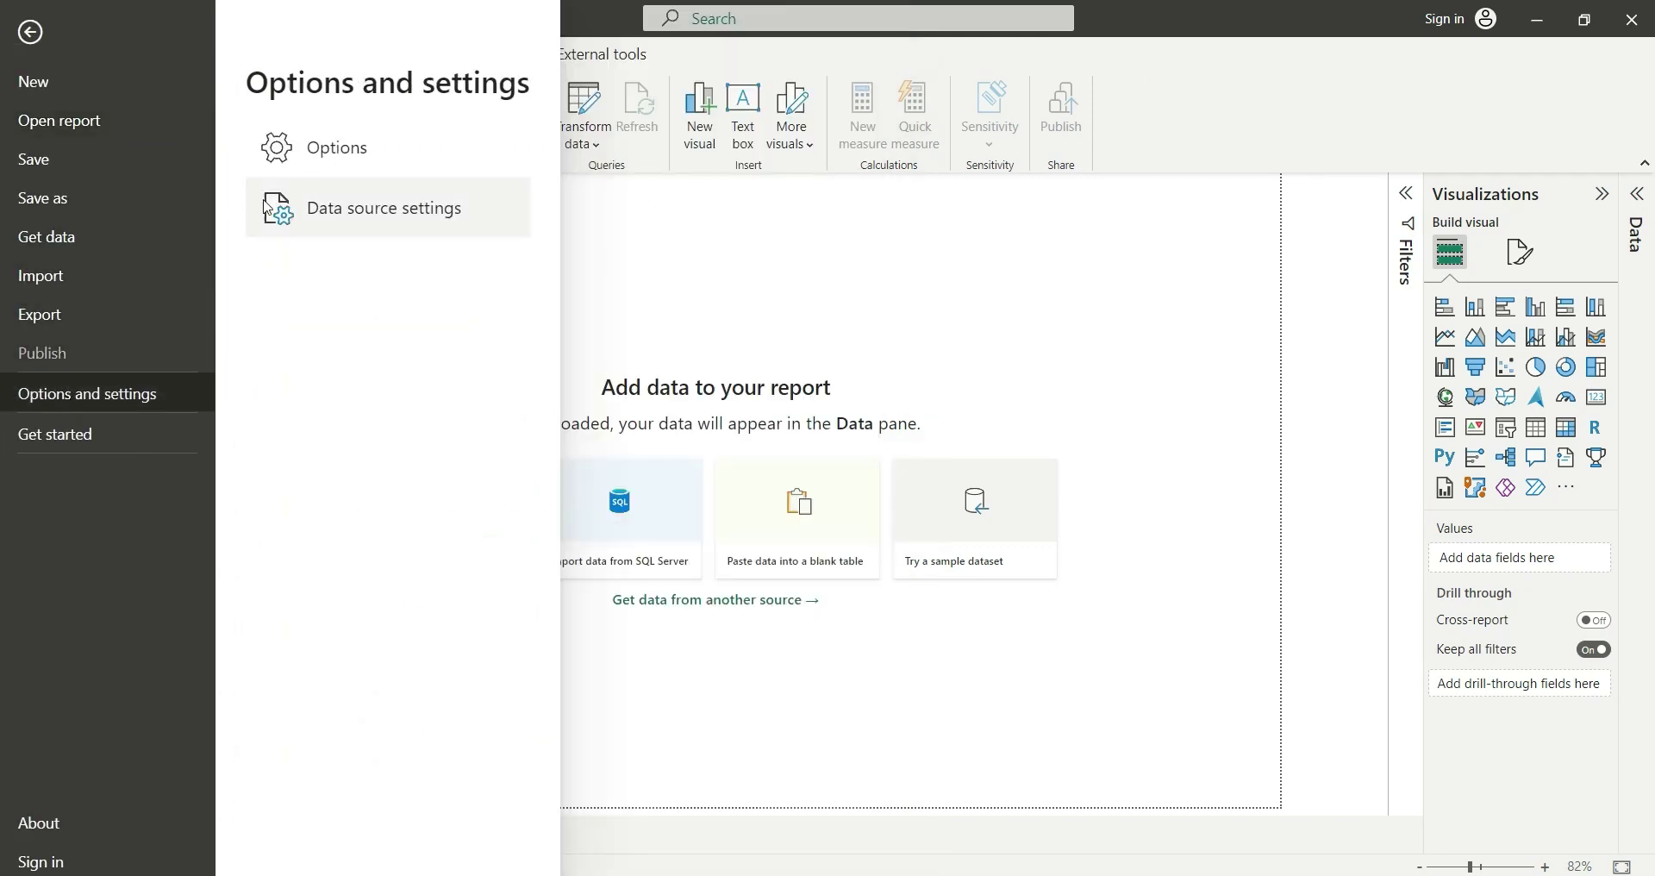
{"action": "left_click", "coordinate": [354, 155]}
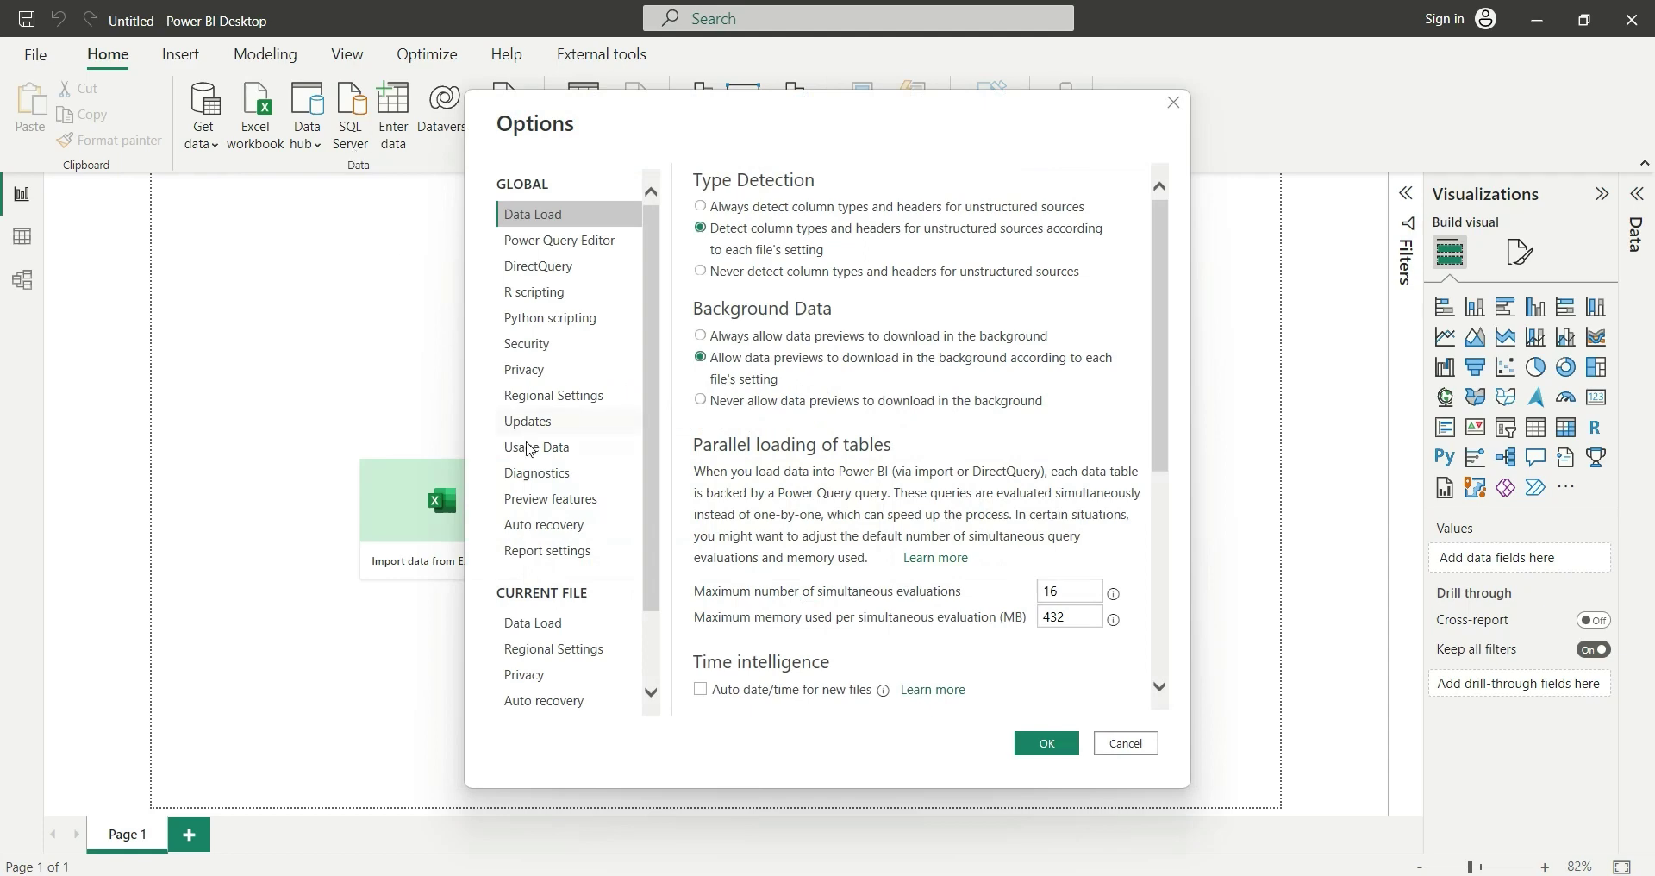
{"action": "left_click", "coordinate": [566, 508]}
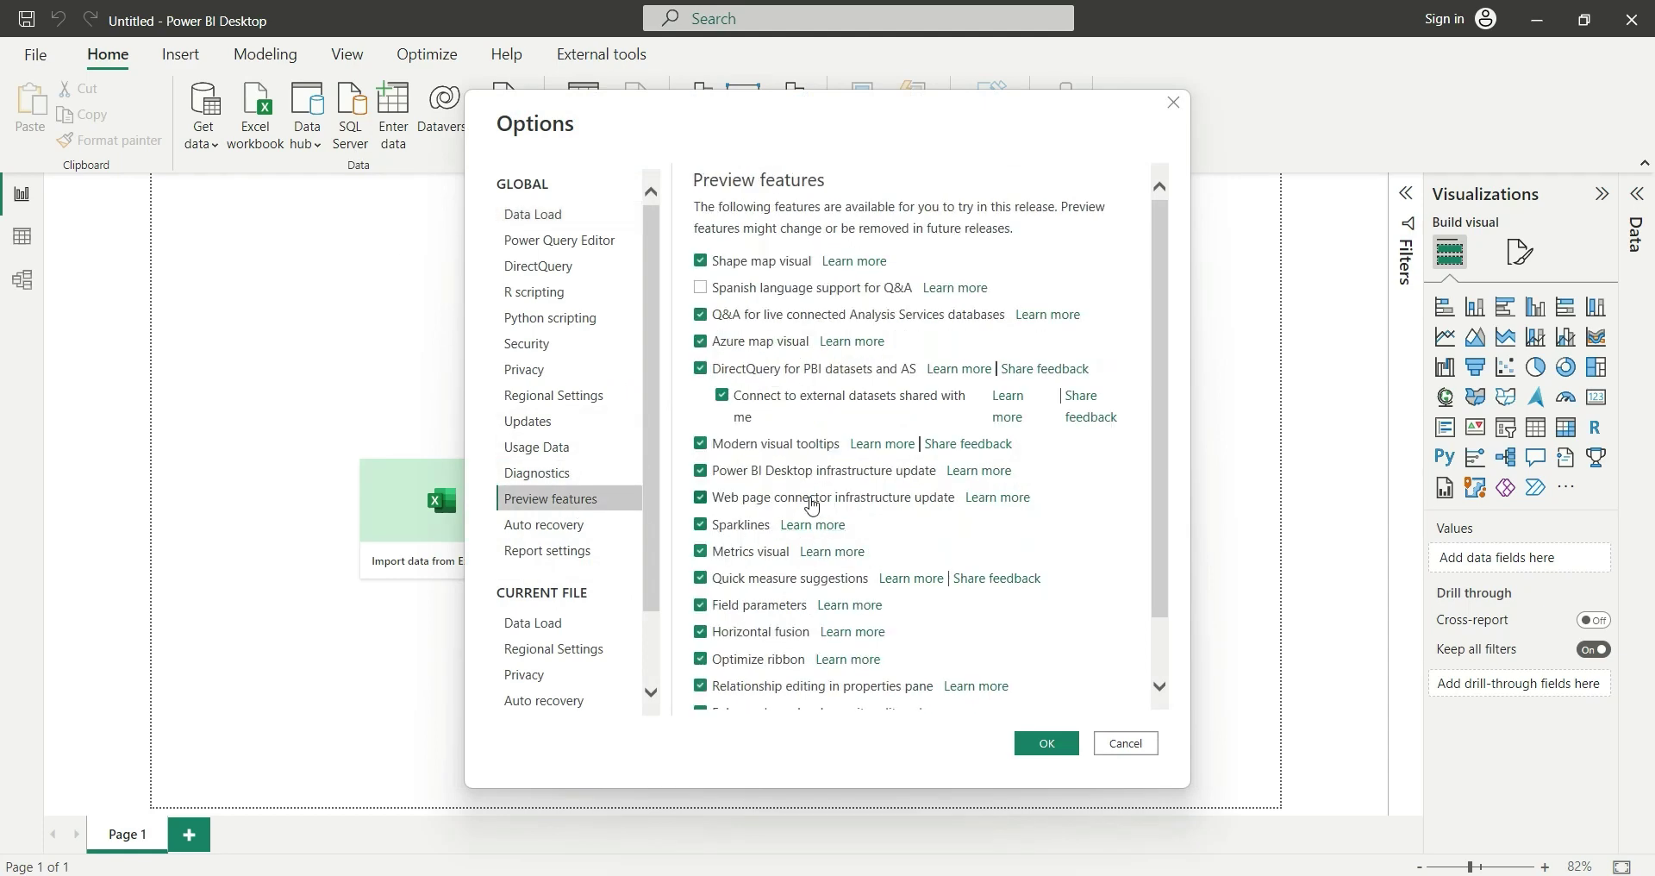
{"action": "scroll", "coordinate": [815, 461], "scroll_direction": "down", "scroll_amount": 3}
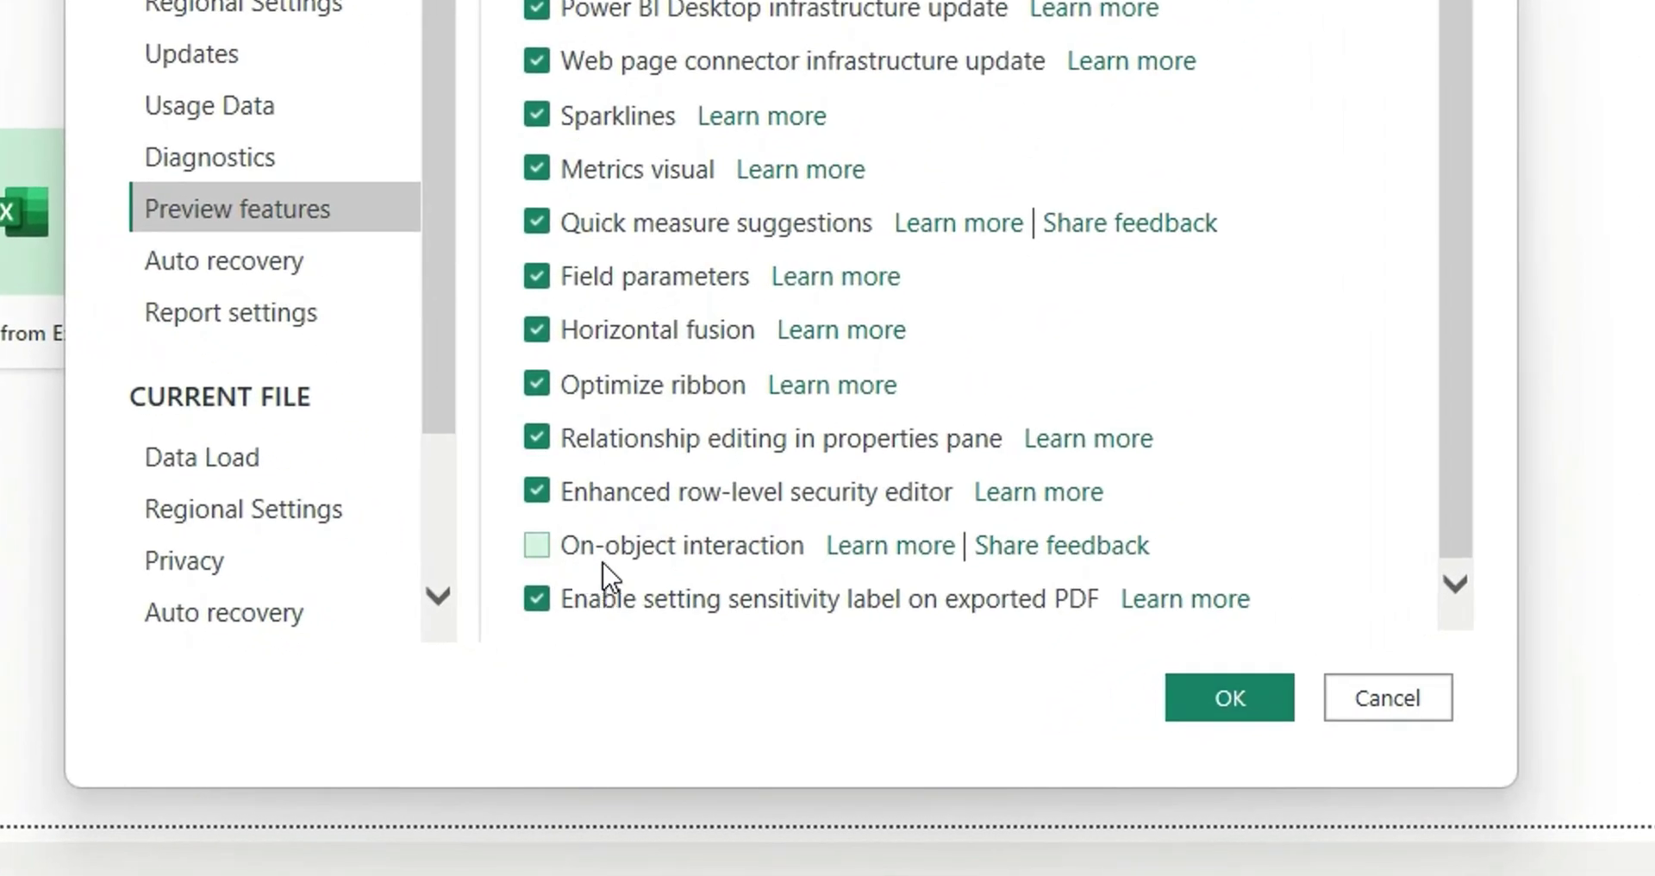
{"action": "left_click", "coordinate": [538, 548]}
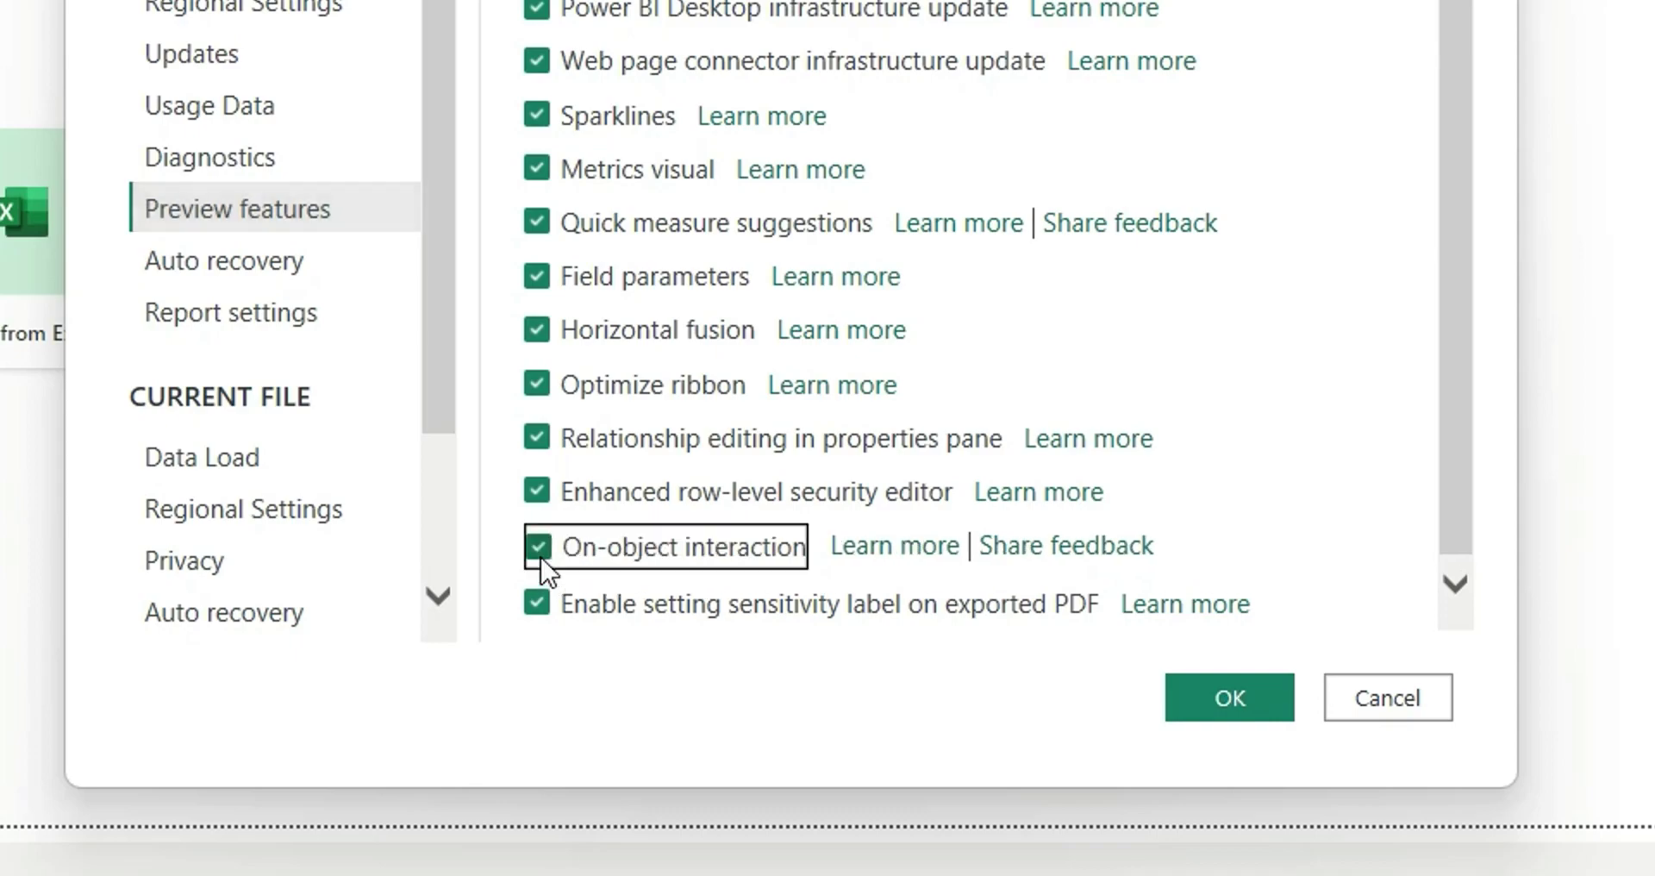
{"action": "left_click", "coordinate": [1236, 695]}
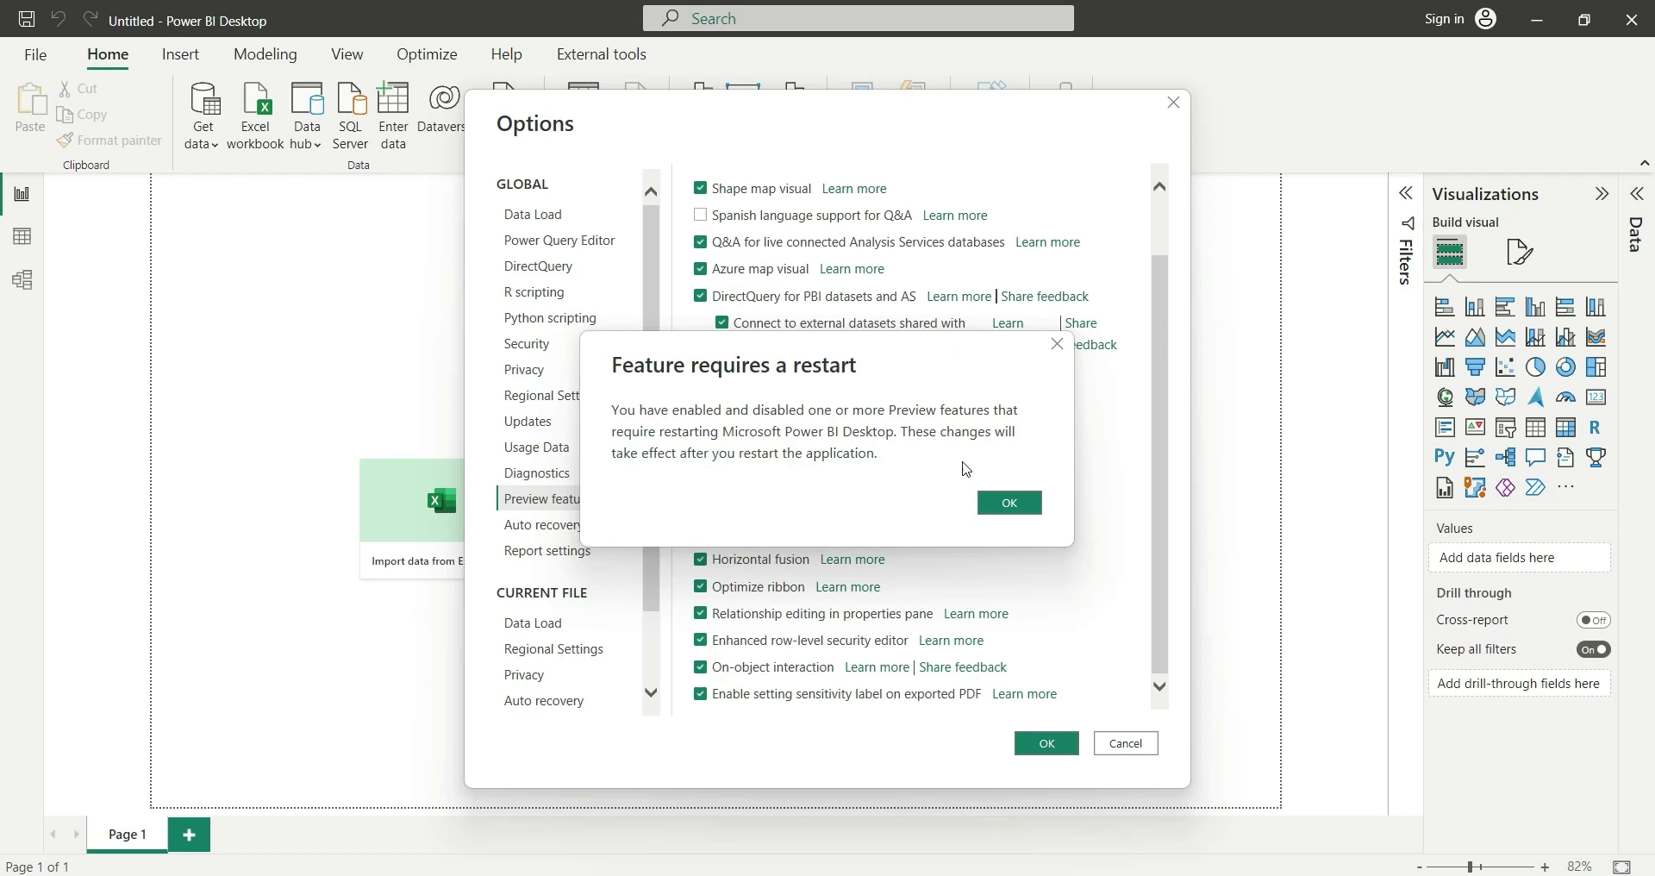
- Restart Power BI and load the financials table from the Financial Sample dataset
{"action": "left_click", "coordinate": [1030, 510]}
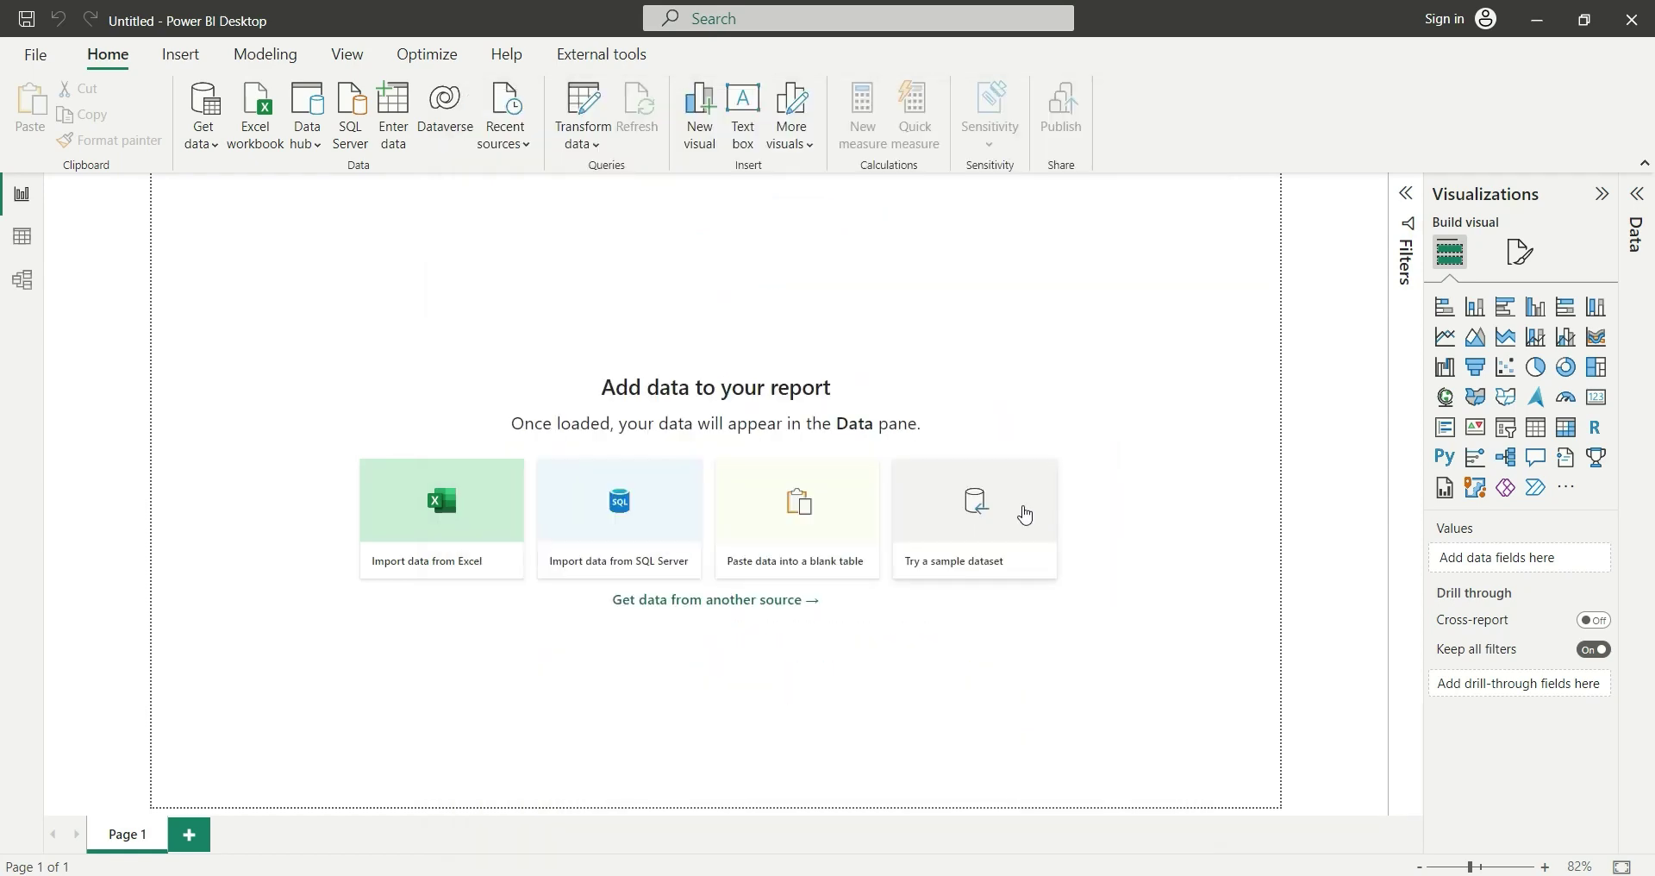
{"action": "left_click", "coordinate": [1638, 32]}
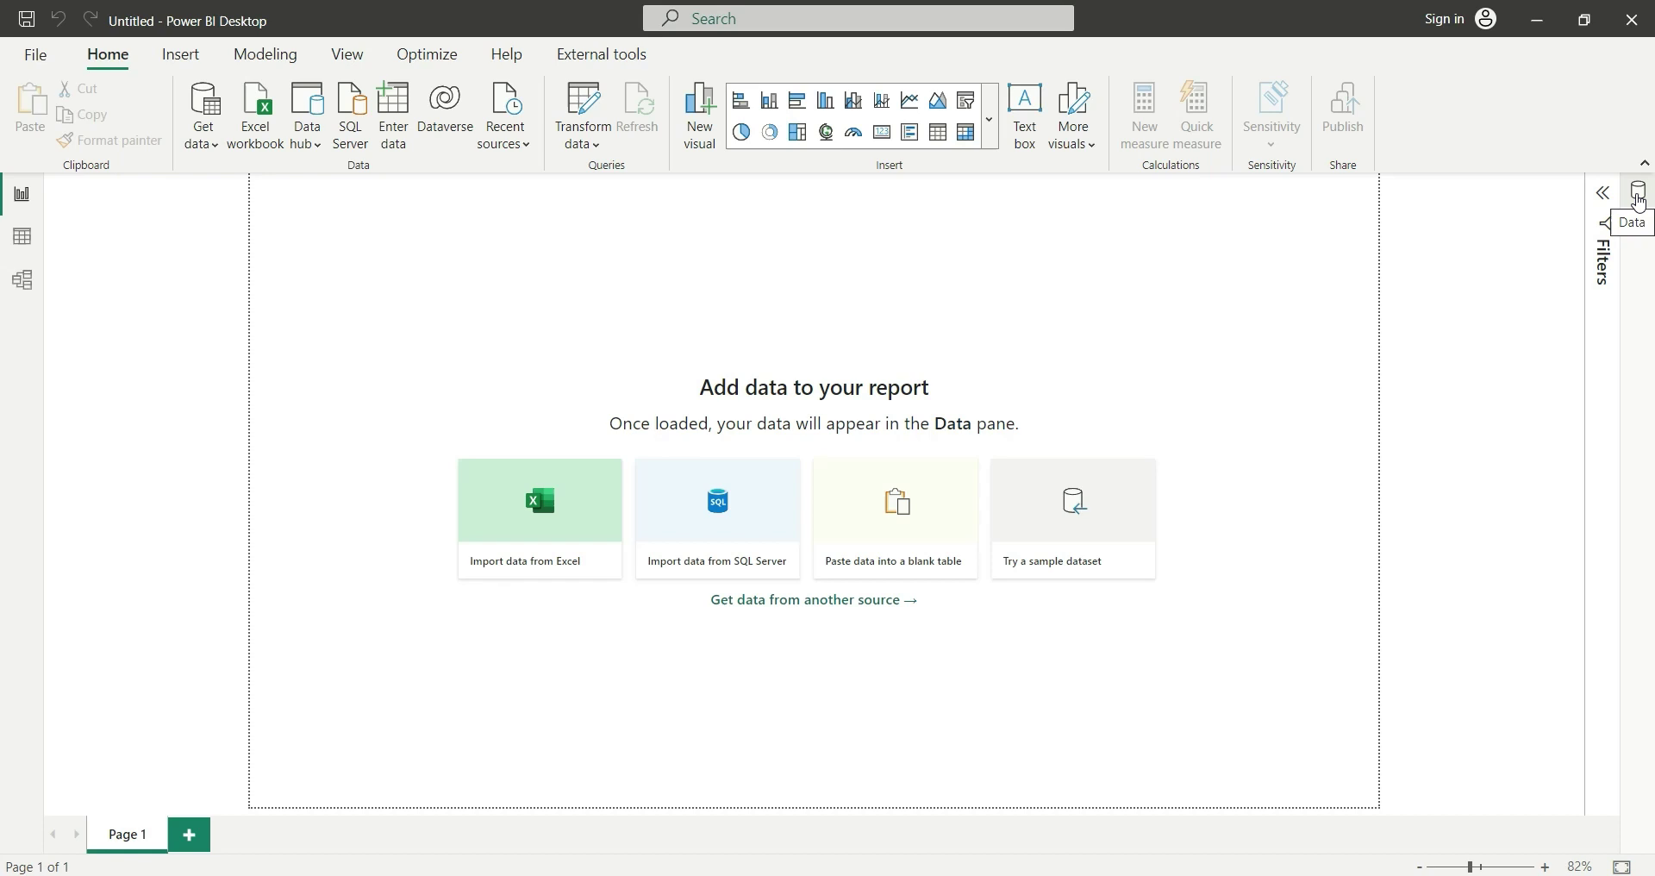
{"action": "left_click", "coordinate": [1638, 201]}
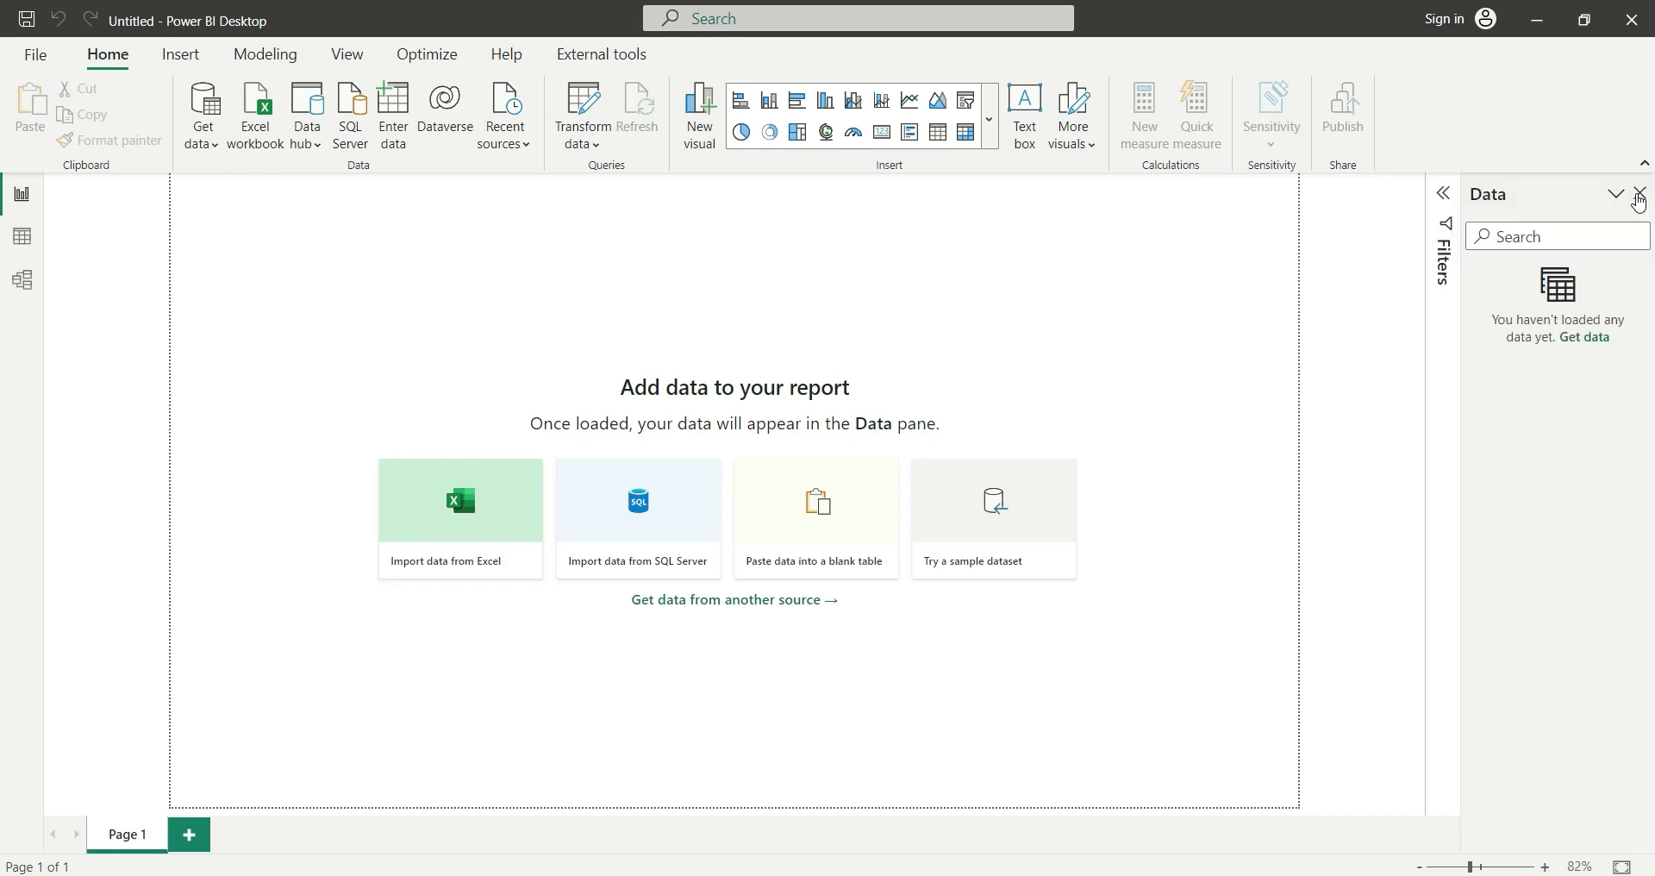
{"action": "left_click", "coordinate": [1003, 534]}
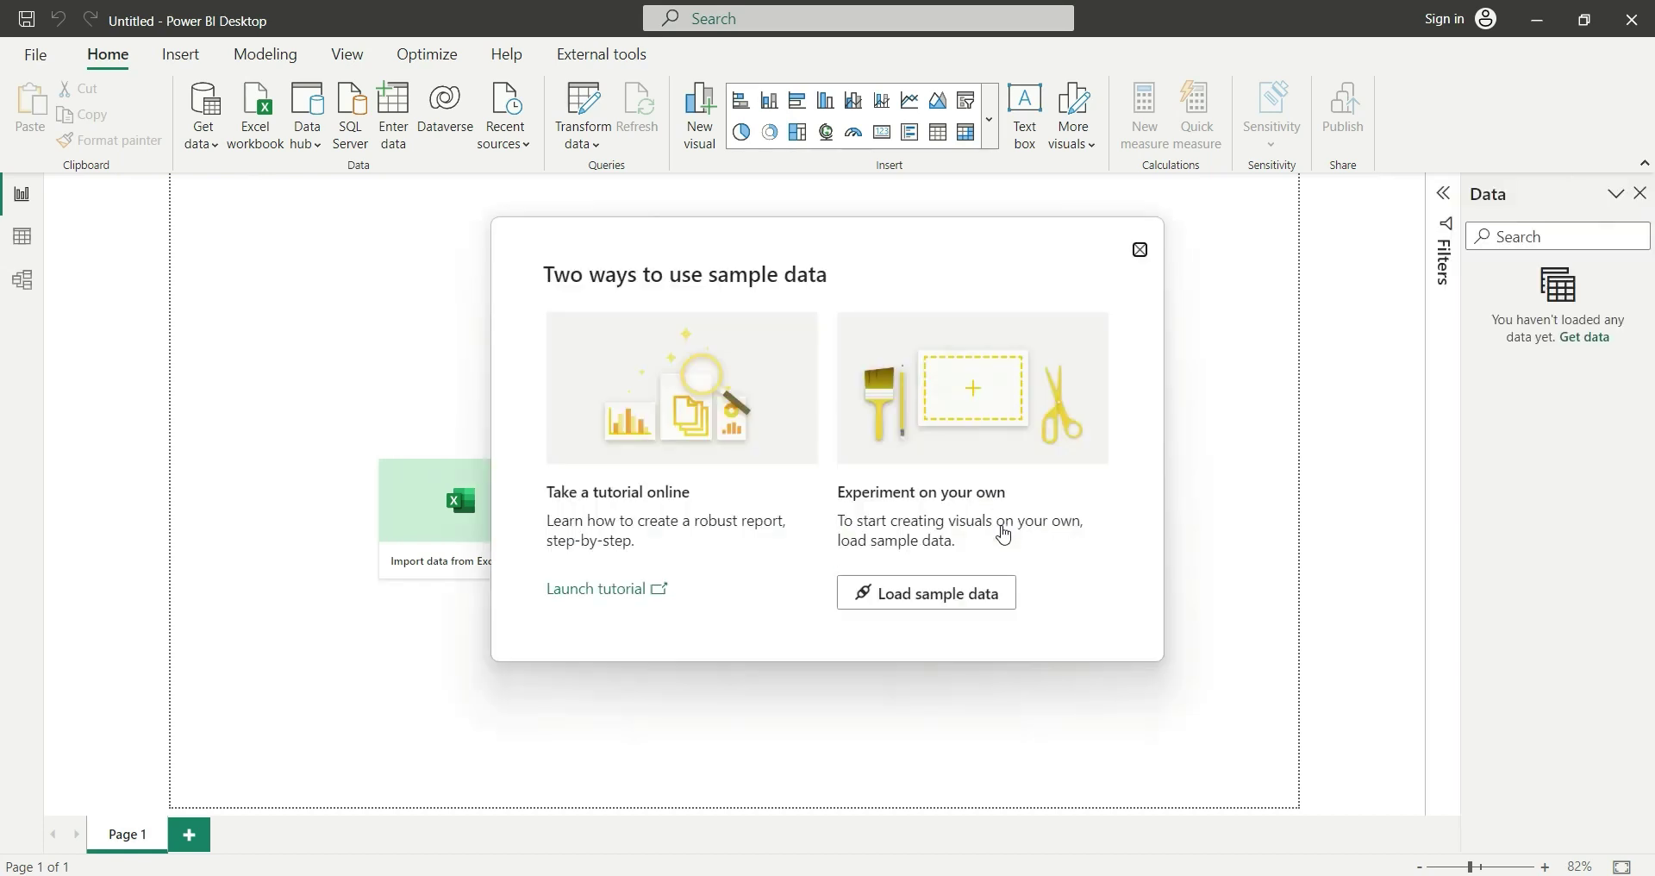
{"action": "left_click", "coordinate": [920, 588]}
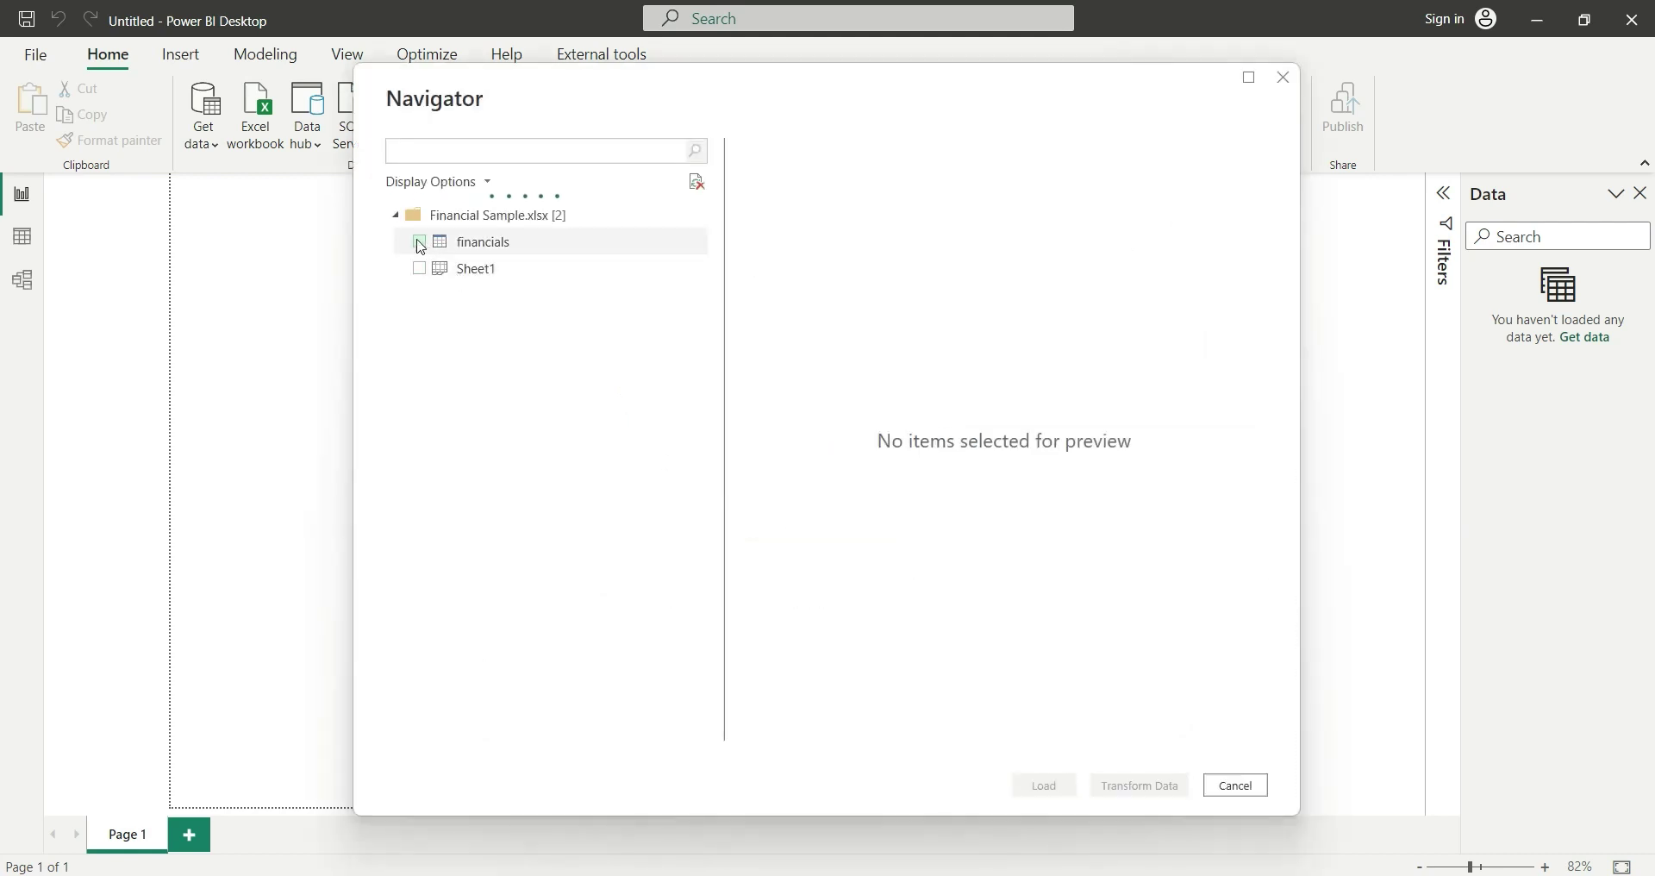
{"action": "left_click", "coordinate": [418, 242]}
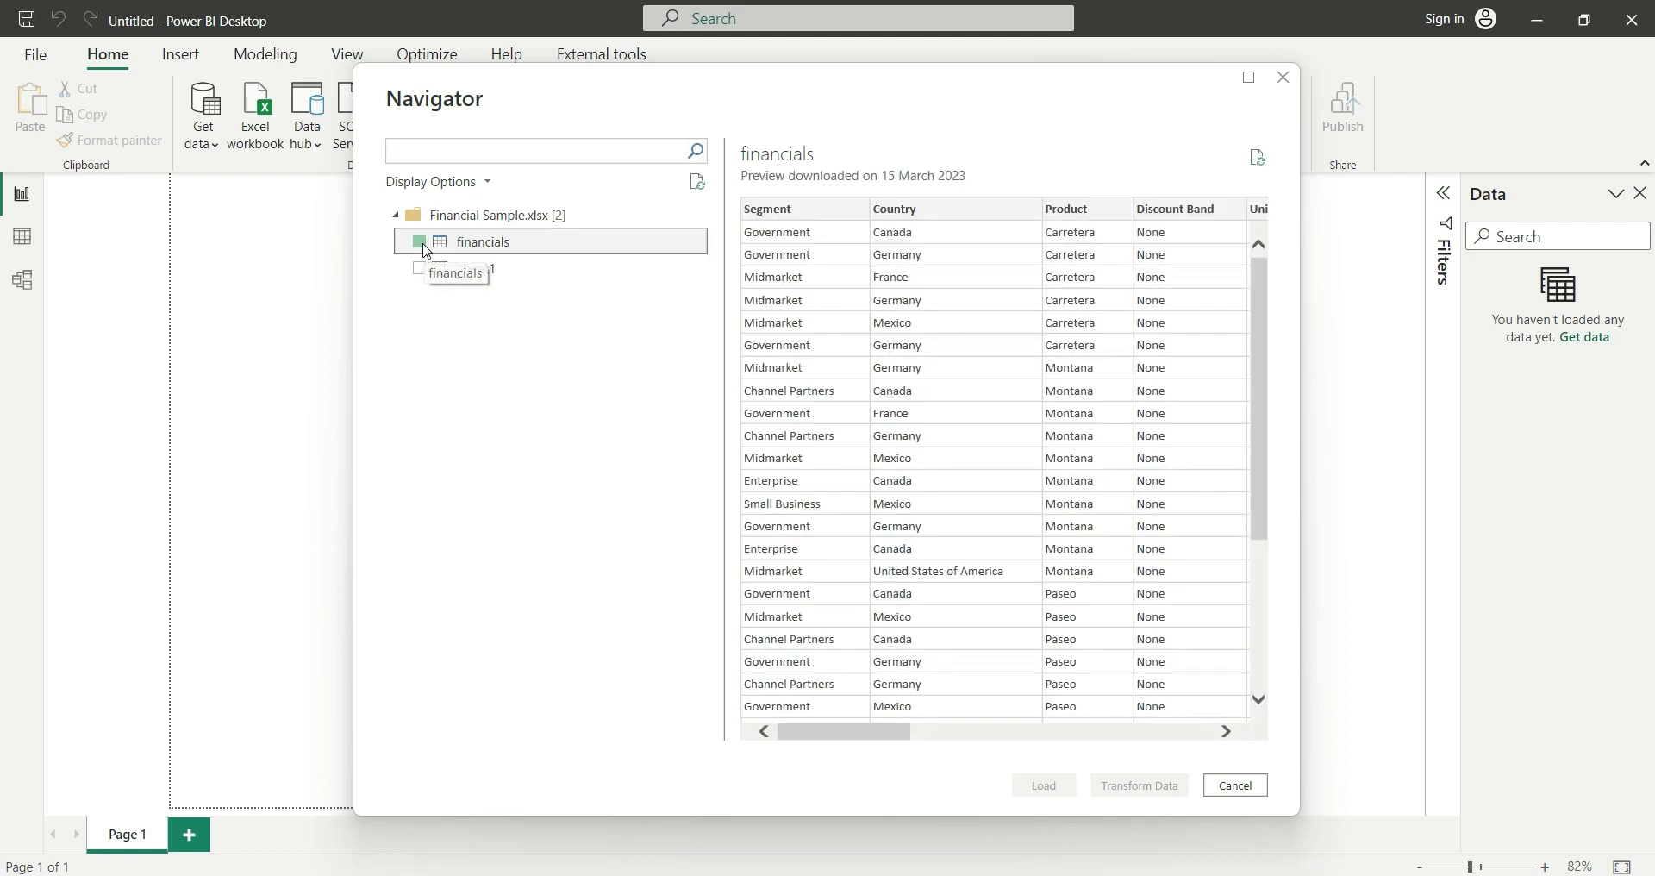
{"action": "left_click", "coordinate": [1043, 785]}
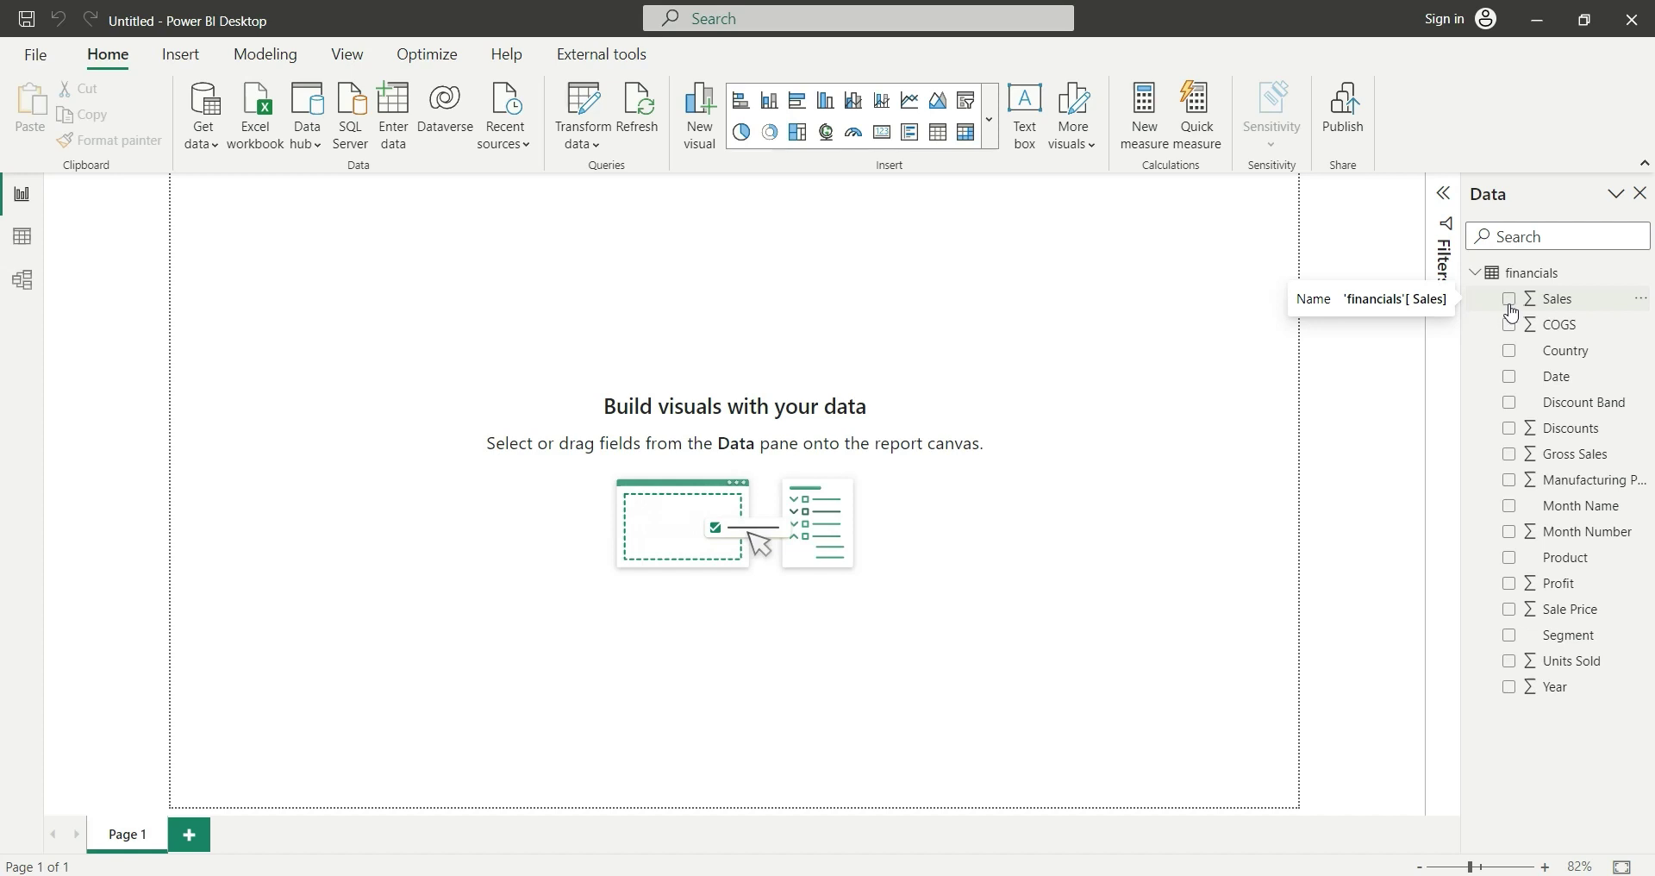
- Add Sales as a card showing 118.73M and drag it to the canvas centre
{"action": "left_click", "coordinate": [1510, 306]}
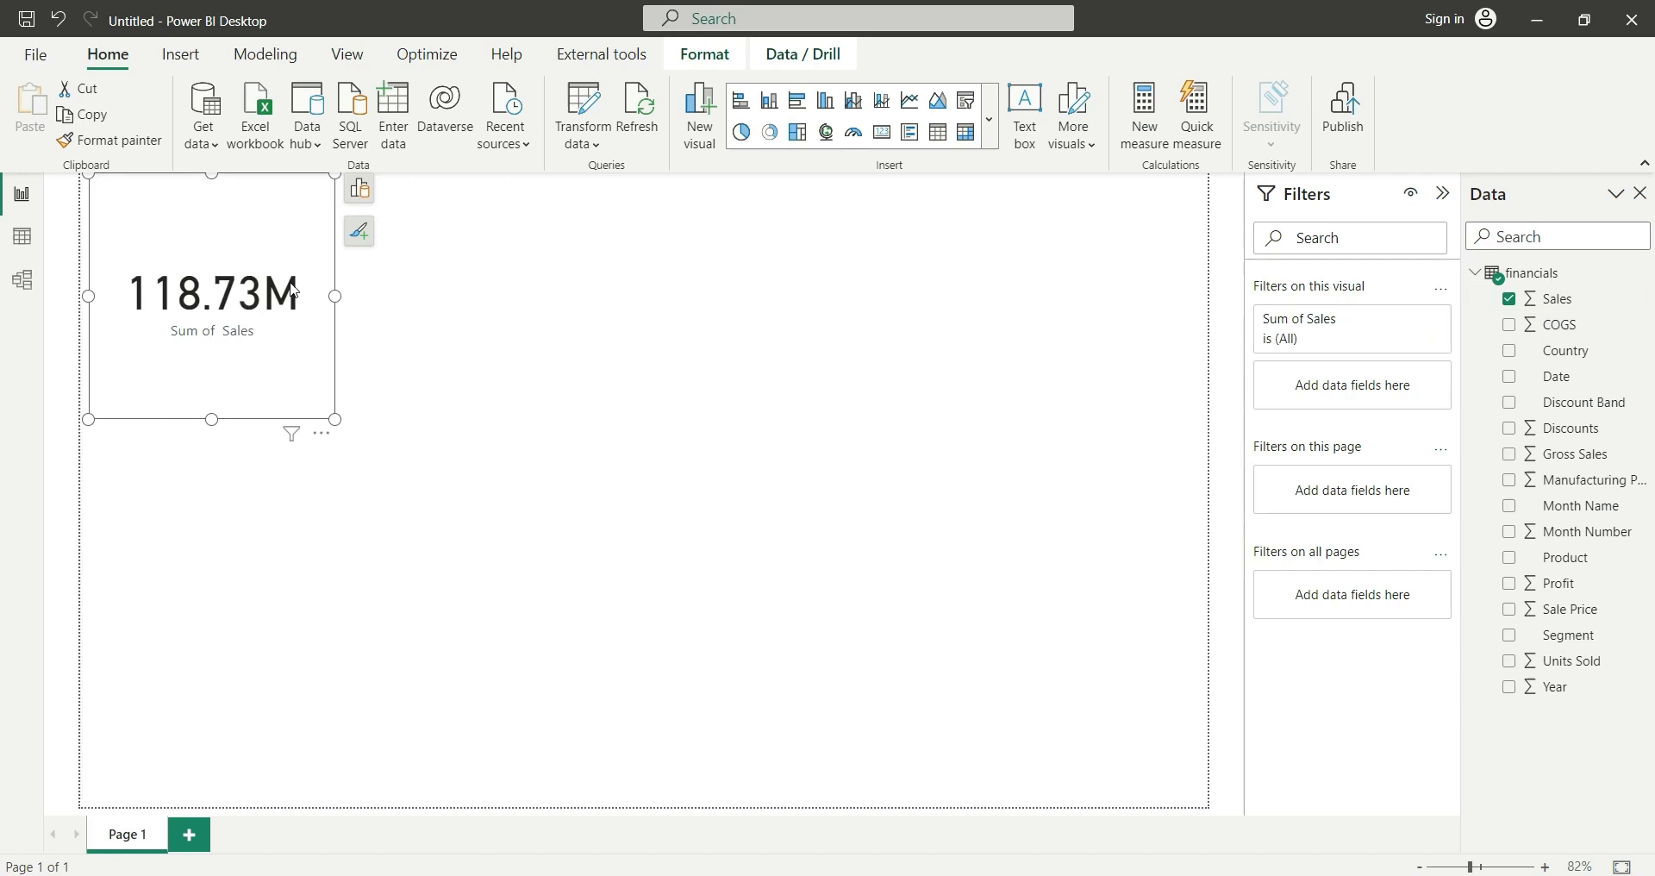
{"action": "left_click_drag", "start_coordinate": [250, 261], "coordinate": [578, 377]}
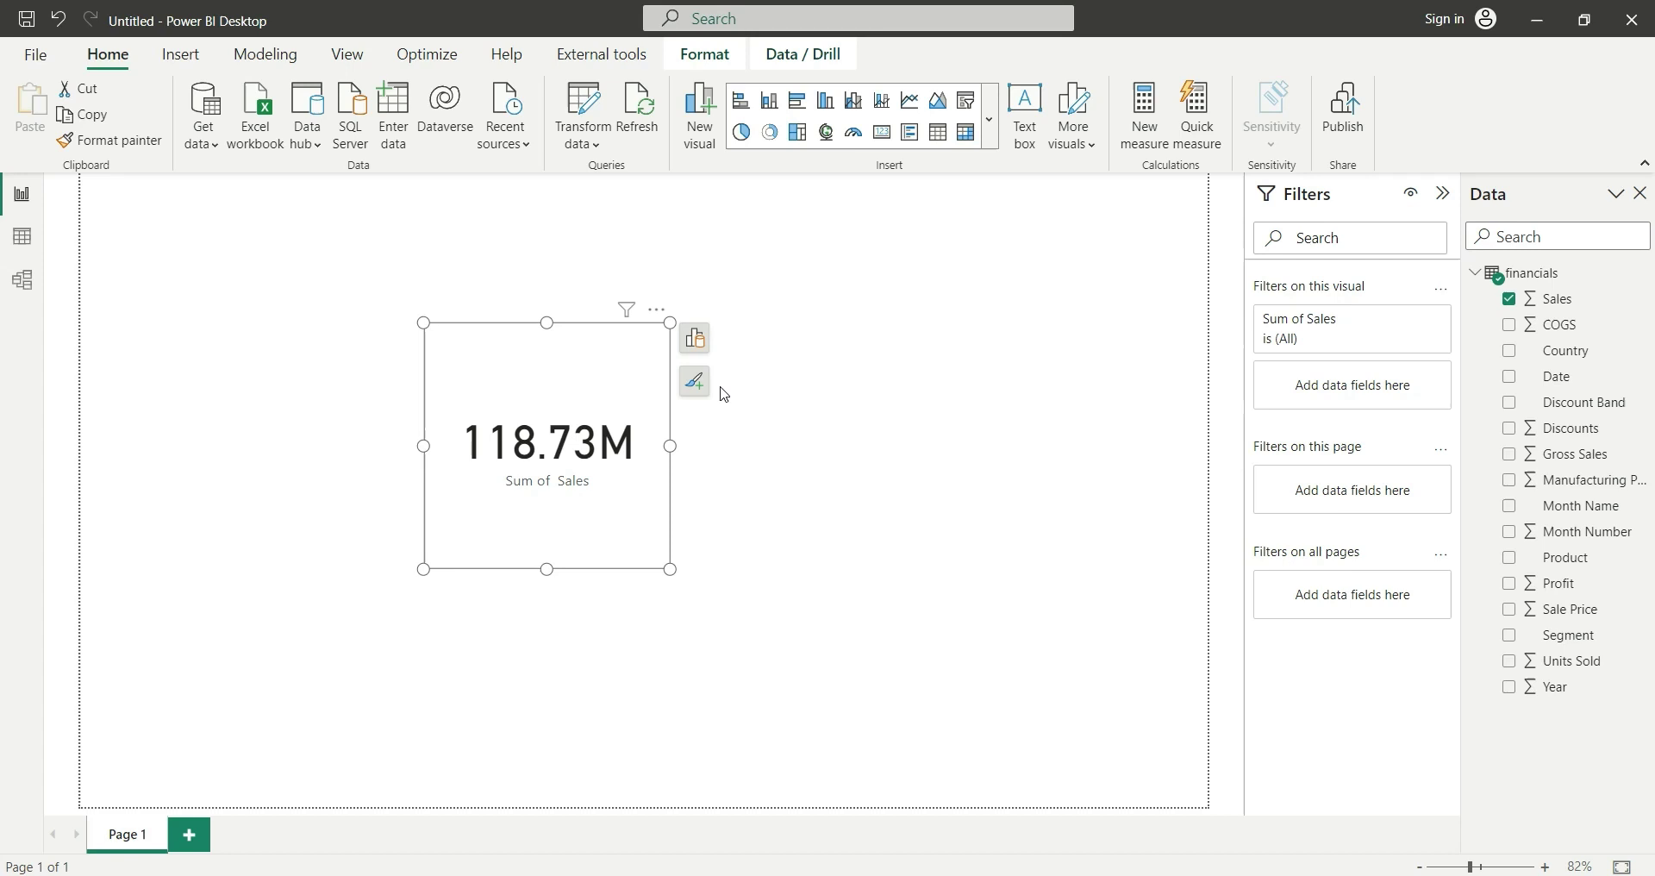
- Open the card's Build a visual pane and expand, then collapse, the Visual types list
{"action": "left_click", "coordinate": [695, 338]}
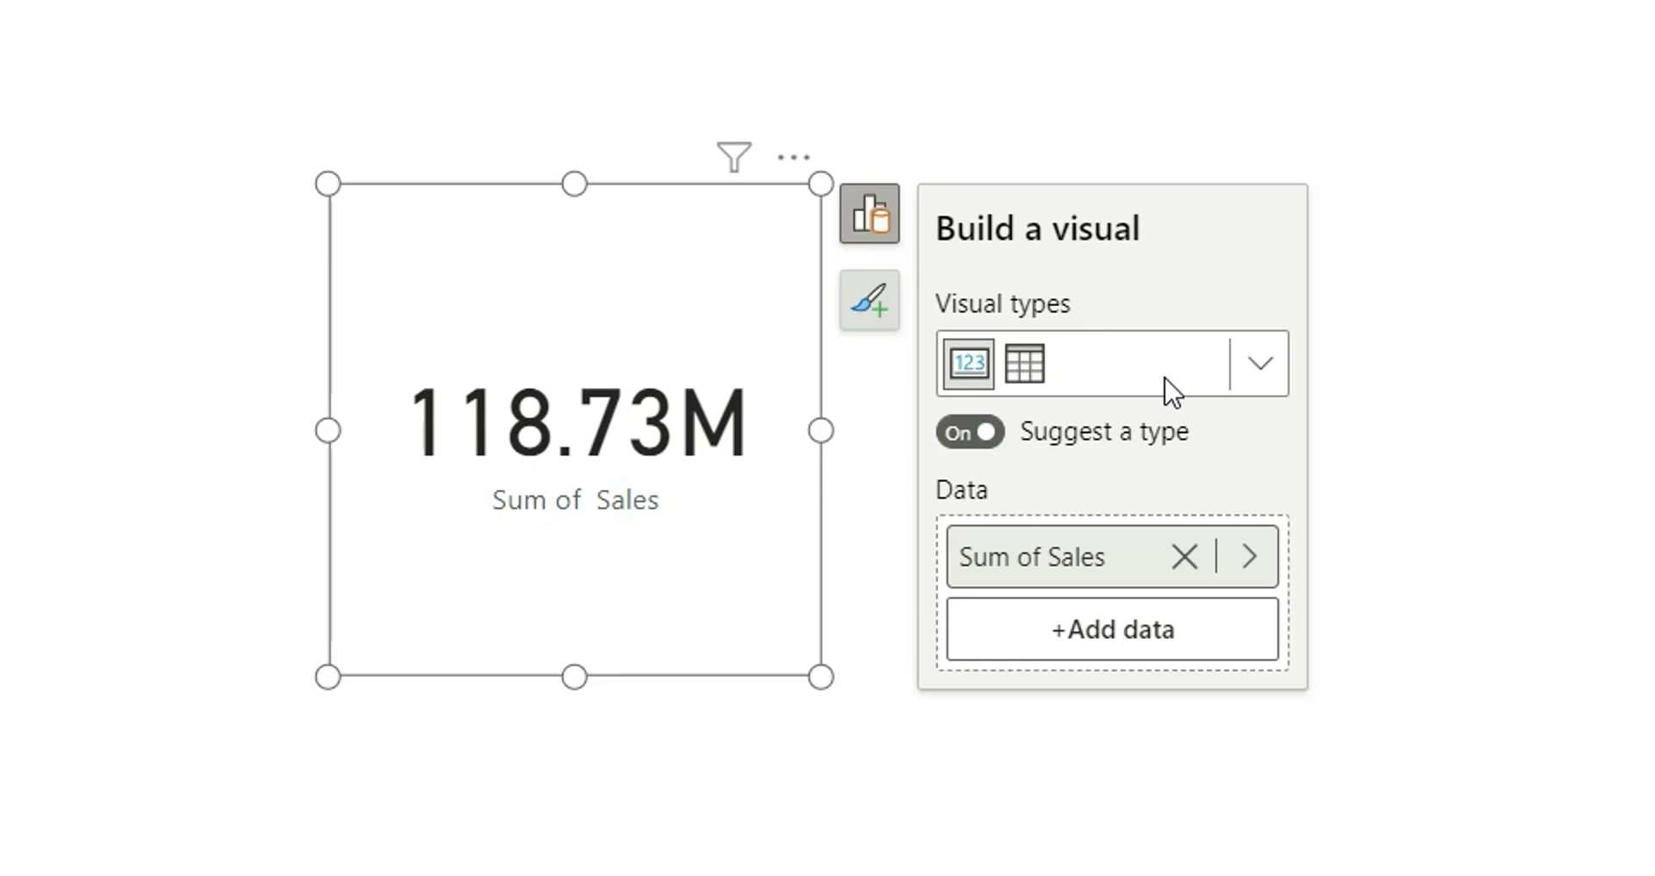
{"action": "left_click", "coordinate": [1264, 378]}
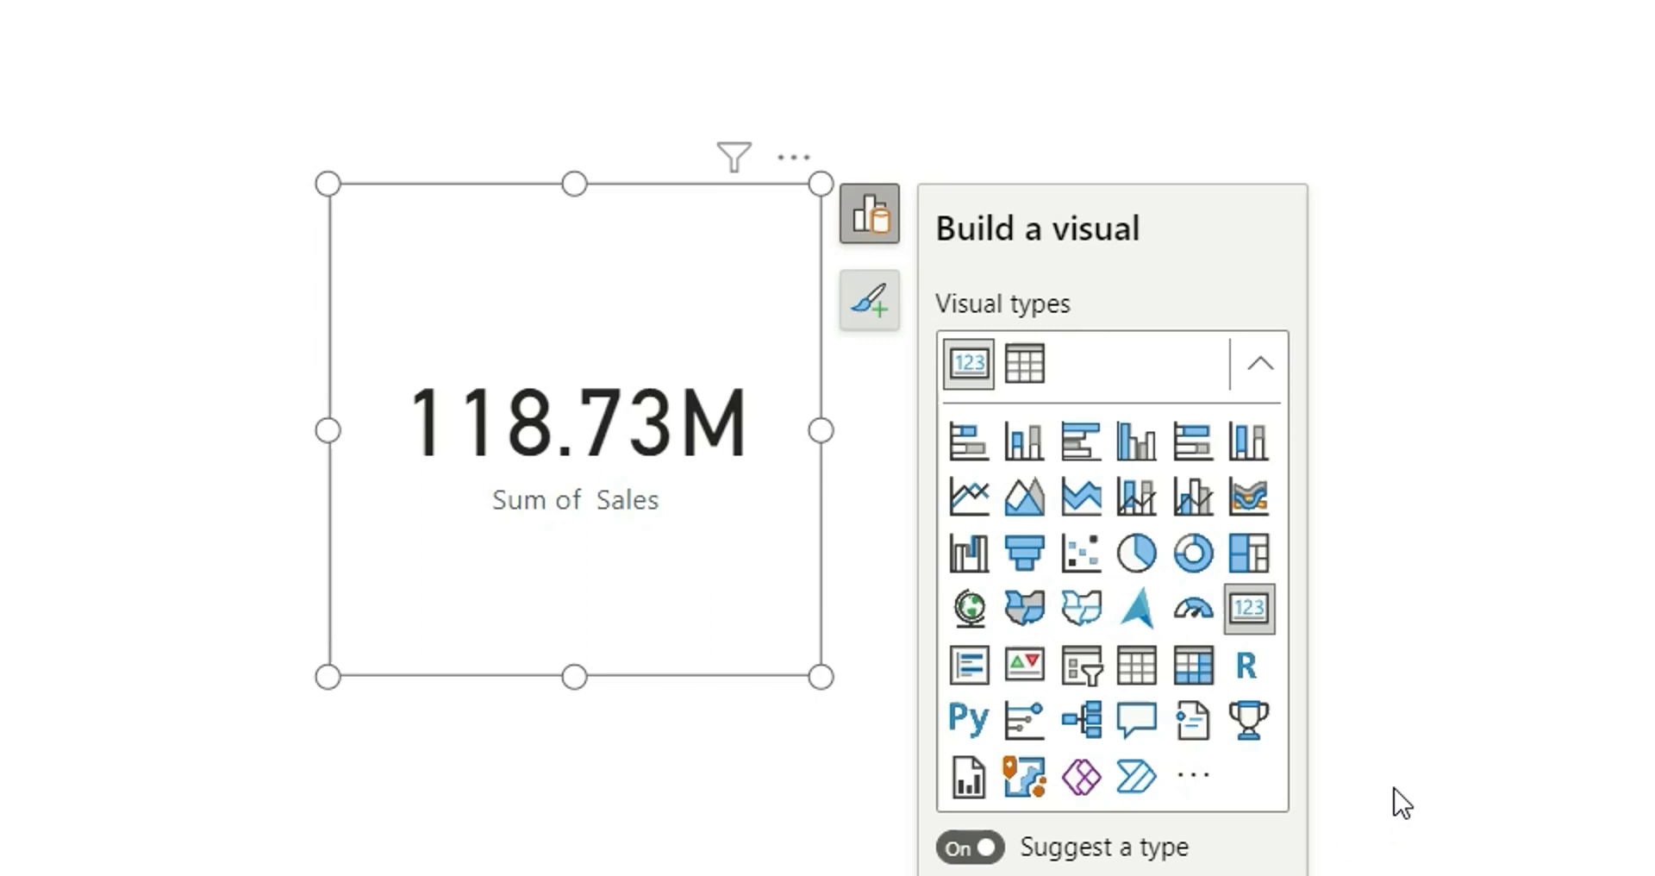
{"action": "left_click", "coordinate": [1261, 364]}
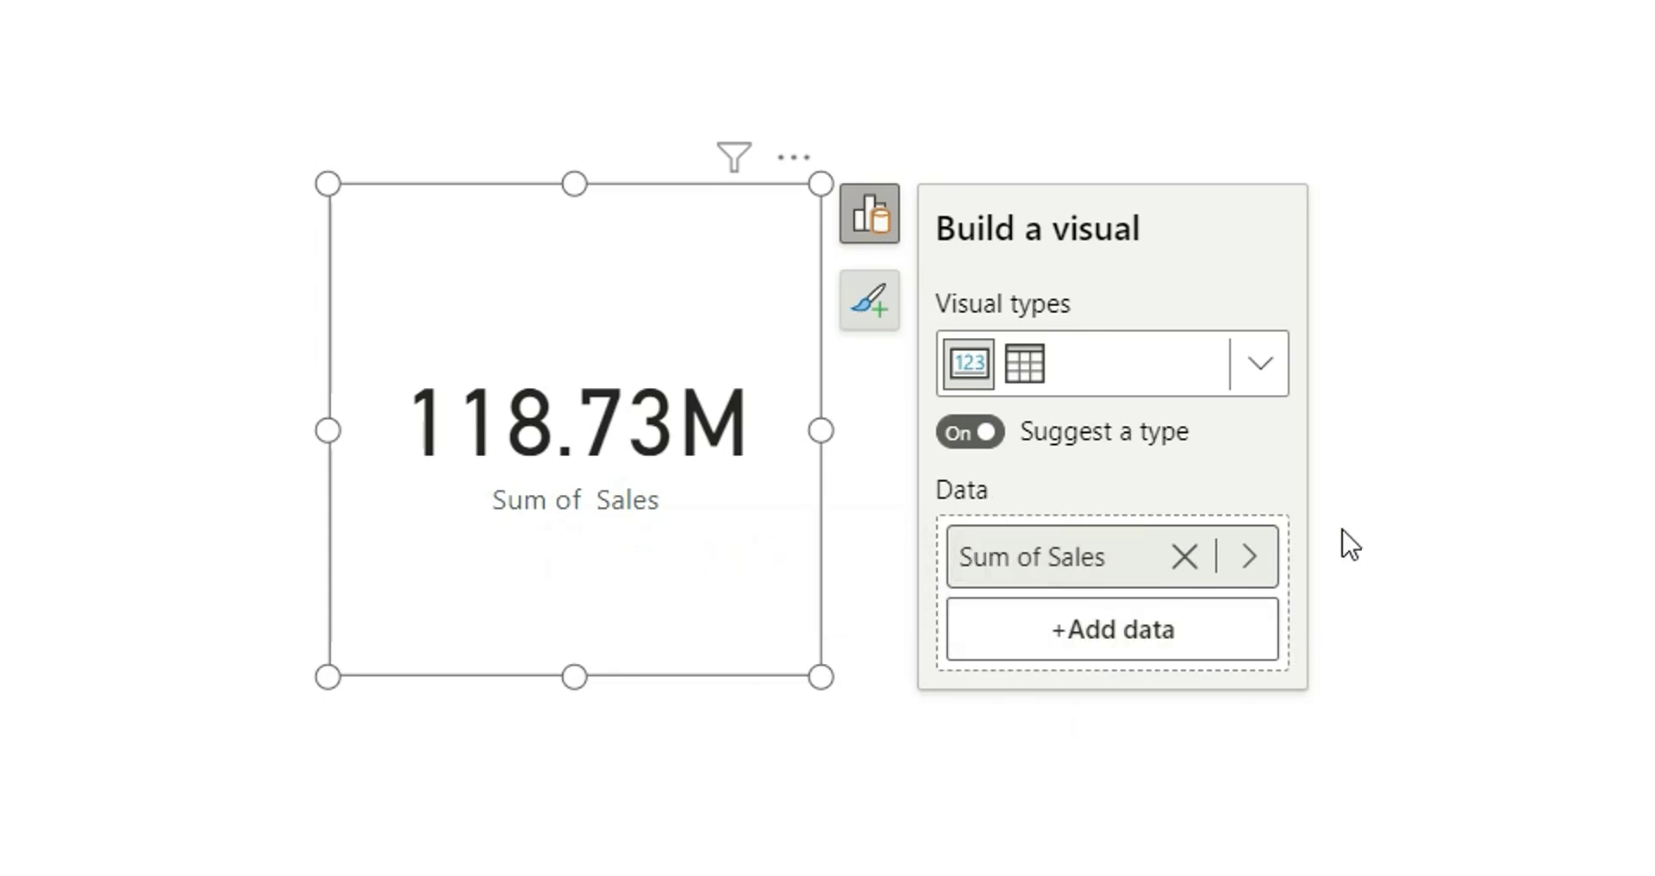
- Add Country to make a Sum of Sales by Country bar chart and enlarge it
{"action": "left_click", "coordinate": [1082, 662]}
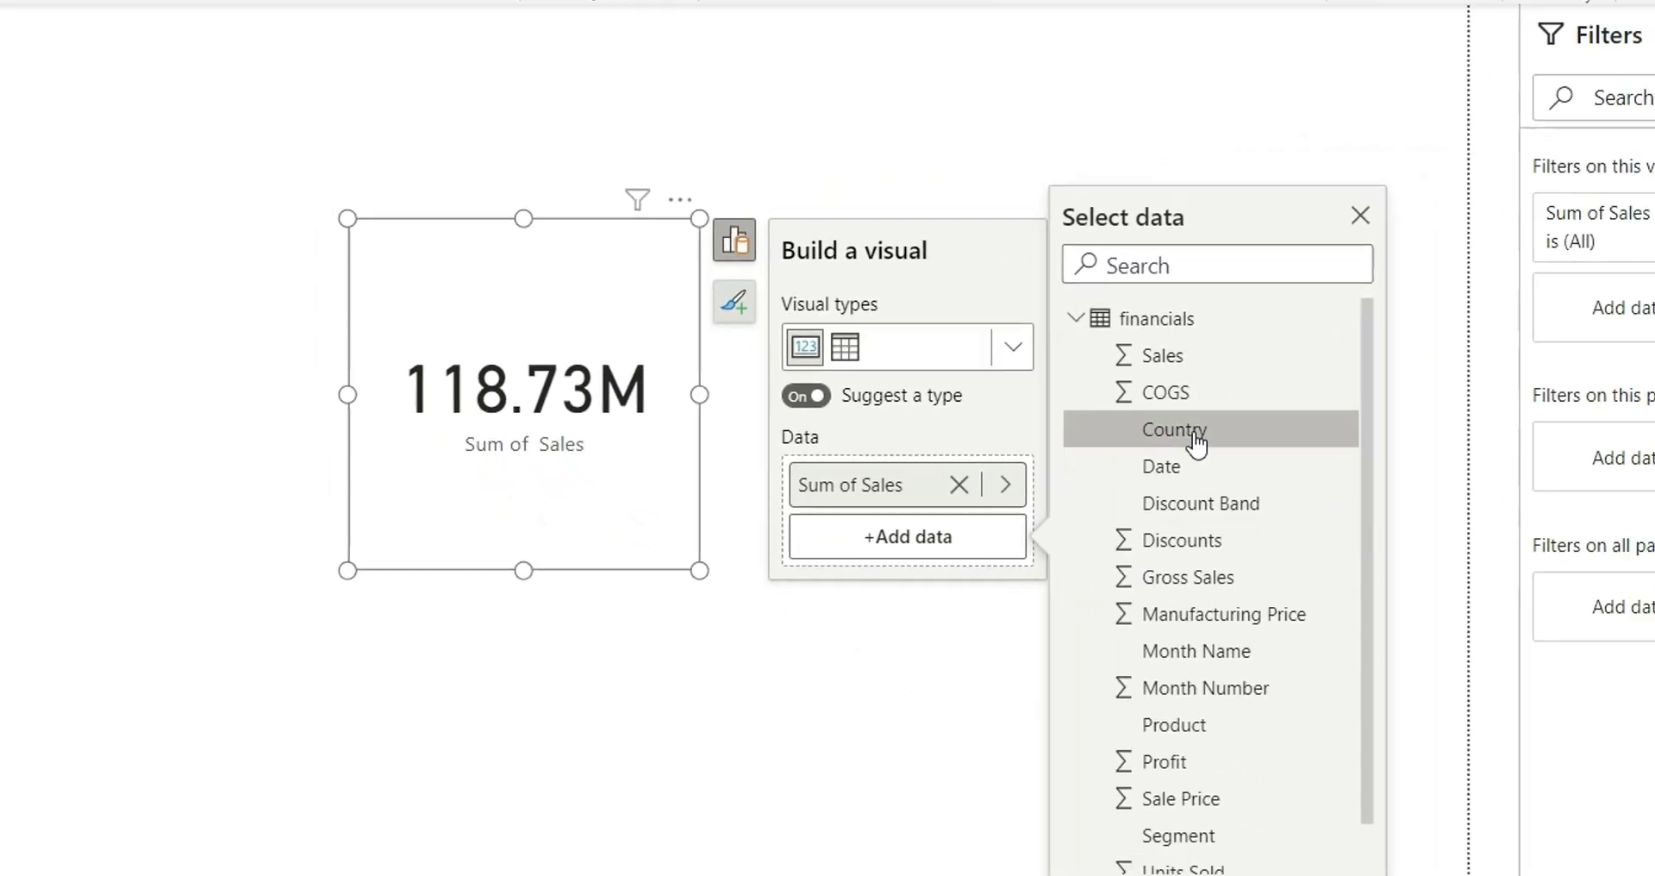
{"action": "left_click", "coordinate": [1195, 443]}
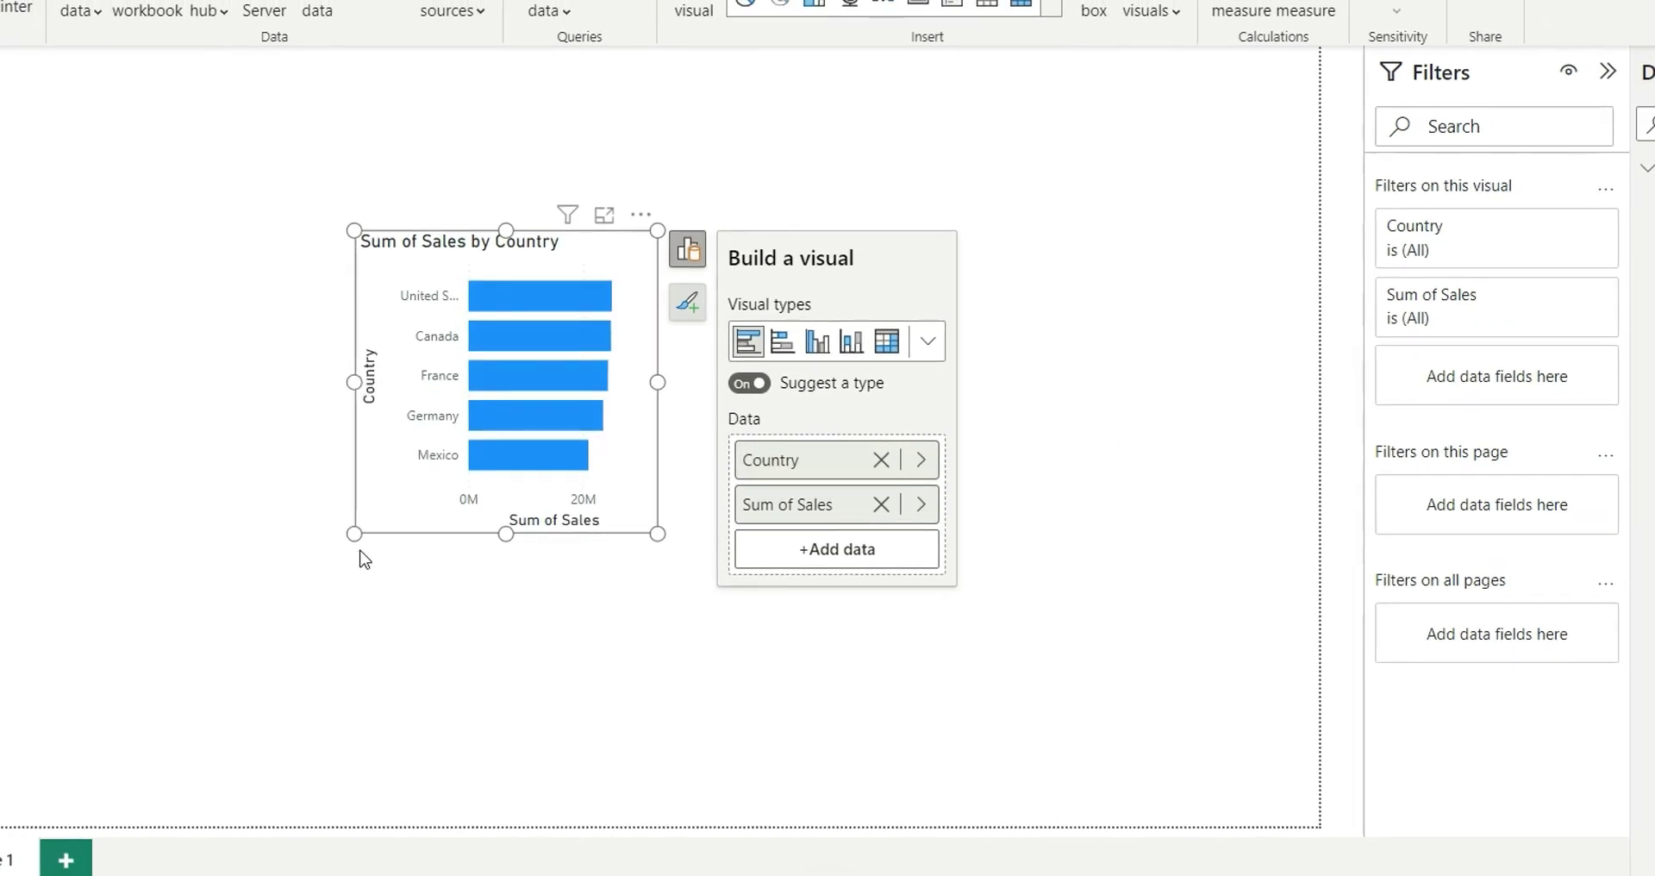
{"action": "left_click_drag", "start_coordinate": [354, 536], "coordinate": [159, 638]}
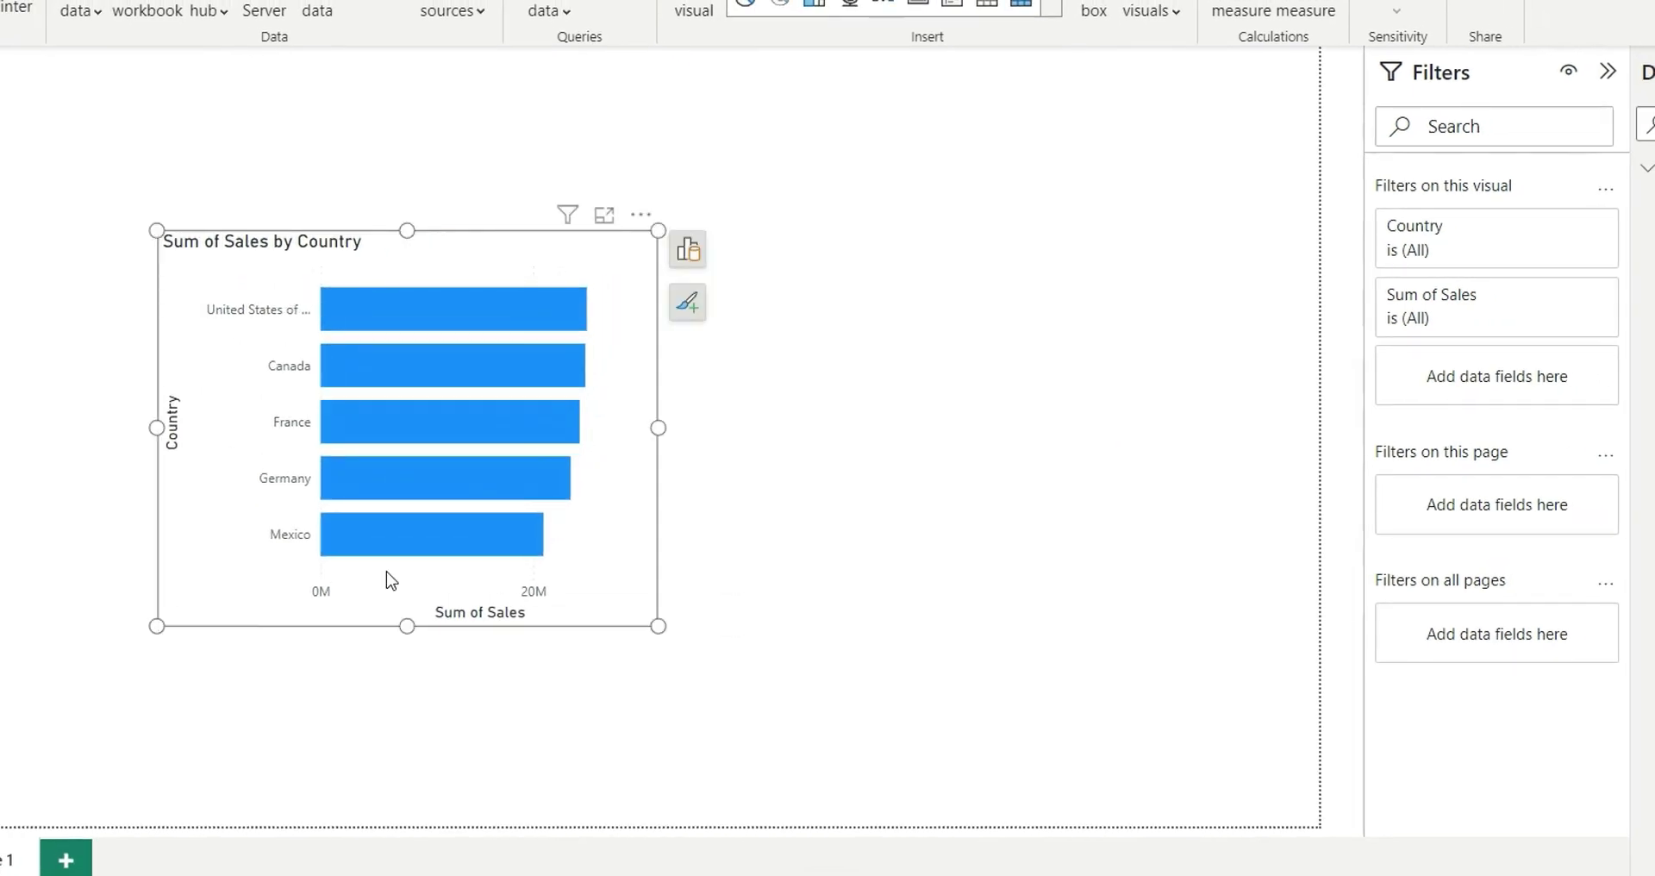
{"action": "left_click", "coordinate": [688, 249]}
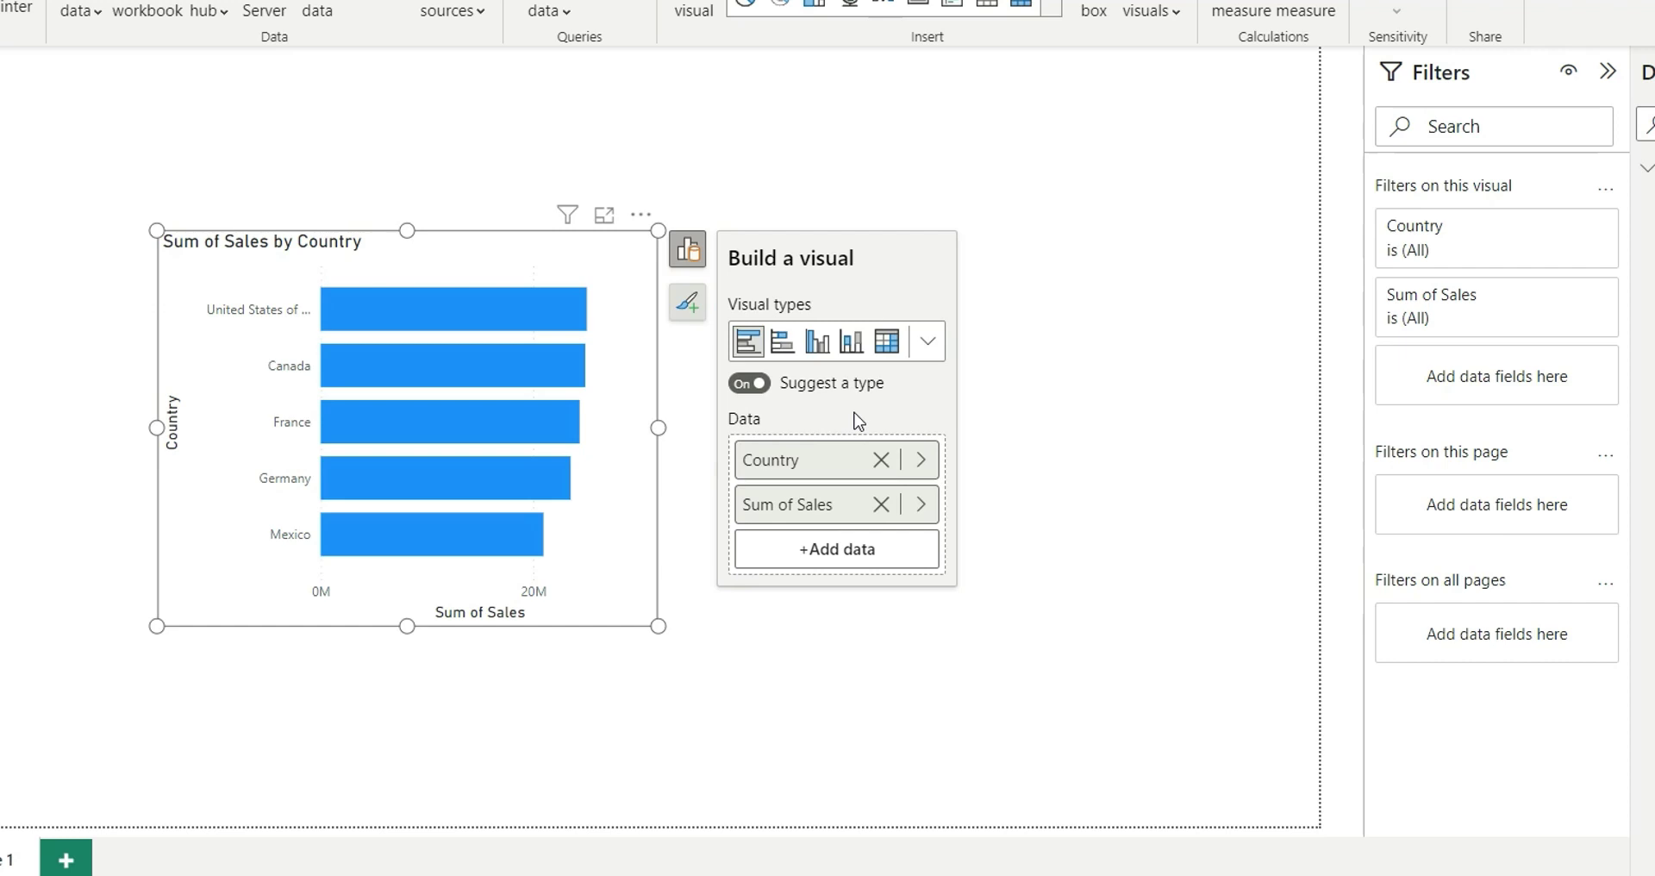
- Add Product as the chart's legend so each country's bar splits by product
{"action": "left_click", "coordinate": [752, 384]}
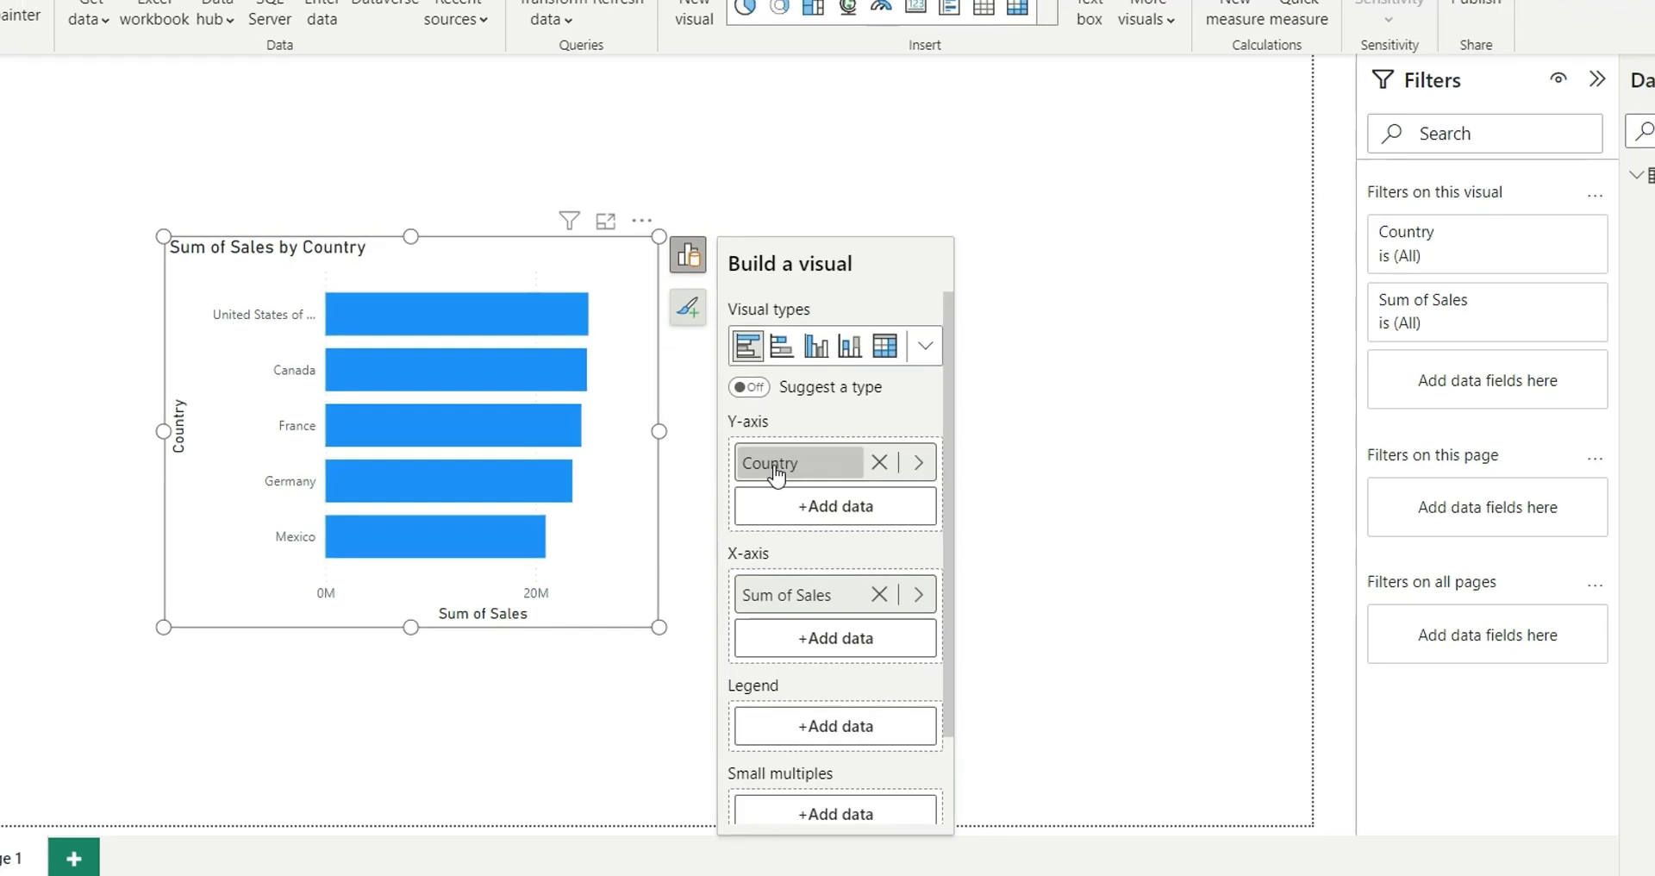
{"action": "scroll", "coordinate": [857, 709], "scroll_direction": "down", "scroll_amount": 2}
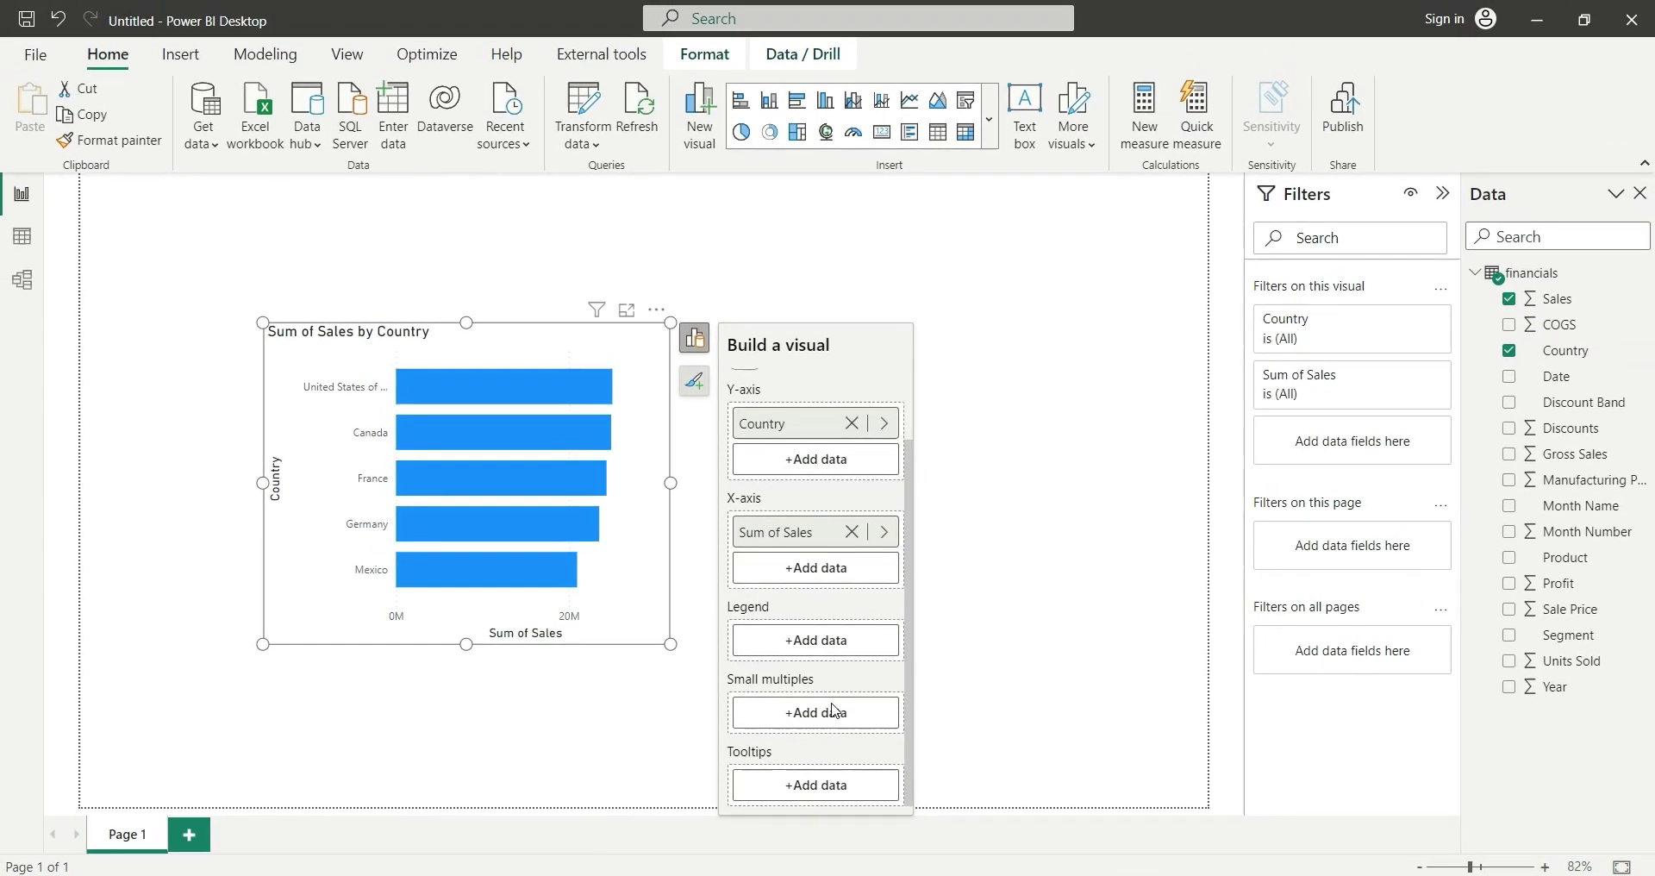
{"action": "scroll", "coordinate": [789, 614], "scroll_direction": "up", "scroll_amount": 2}
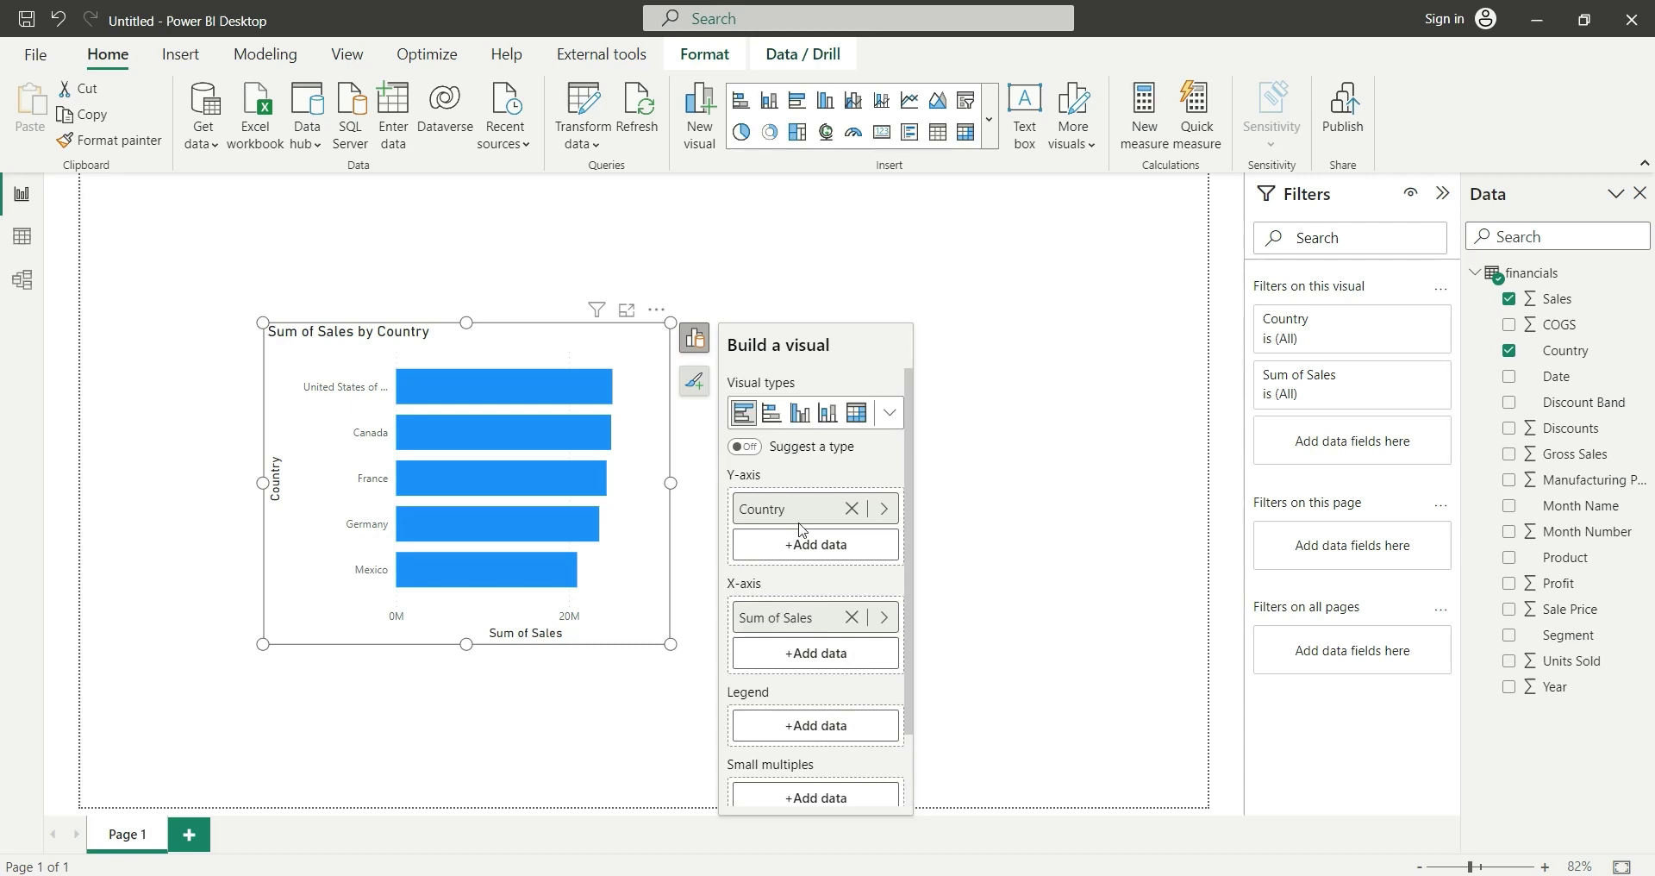
{"action": "left_click", "coordinate": [815, 726]}
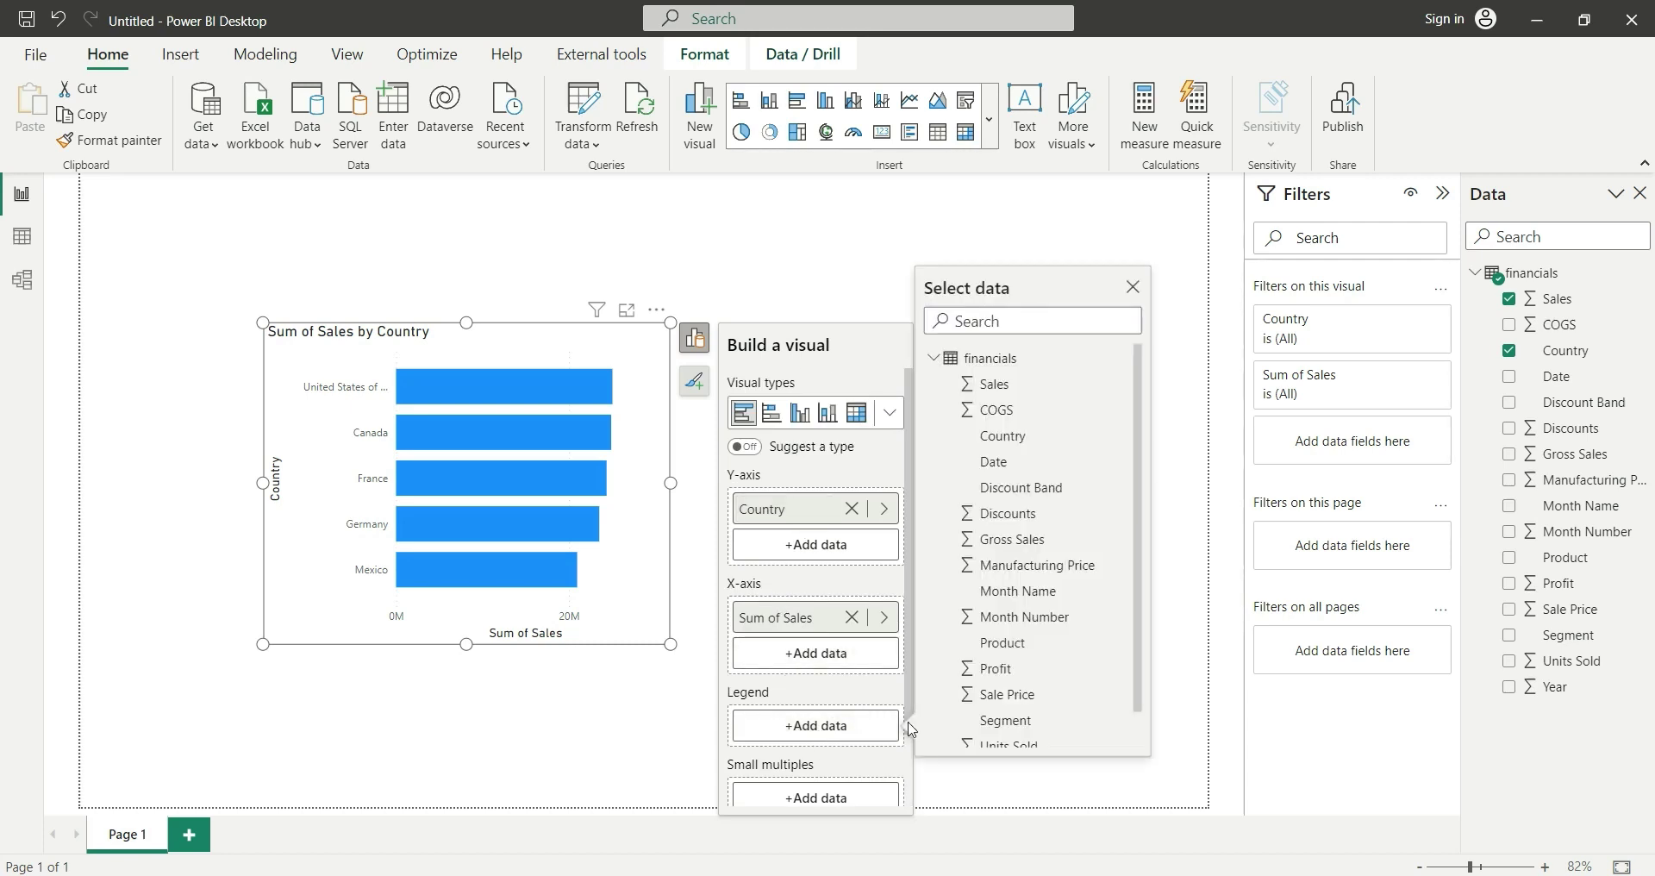
{"action": "left_click", "coordinate": [1023, 645]}
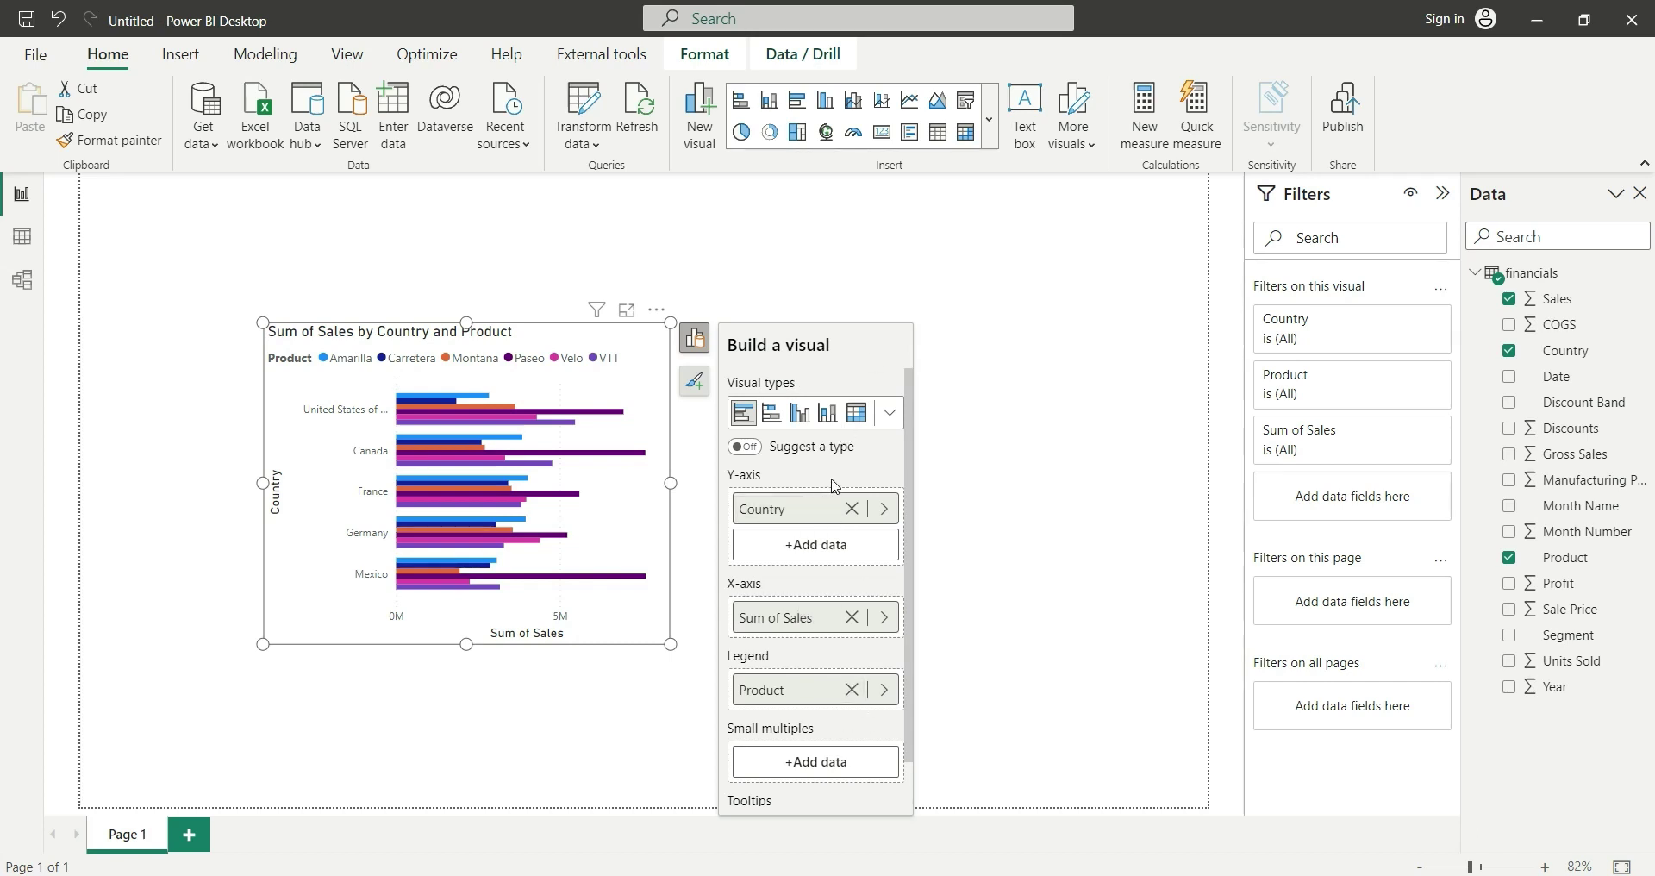
- Switch on data labels so the bars show values like 7.6M and 6.9M
{"action": "left_click", "coordinate": [694, 382]}
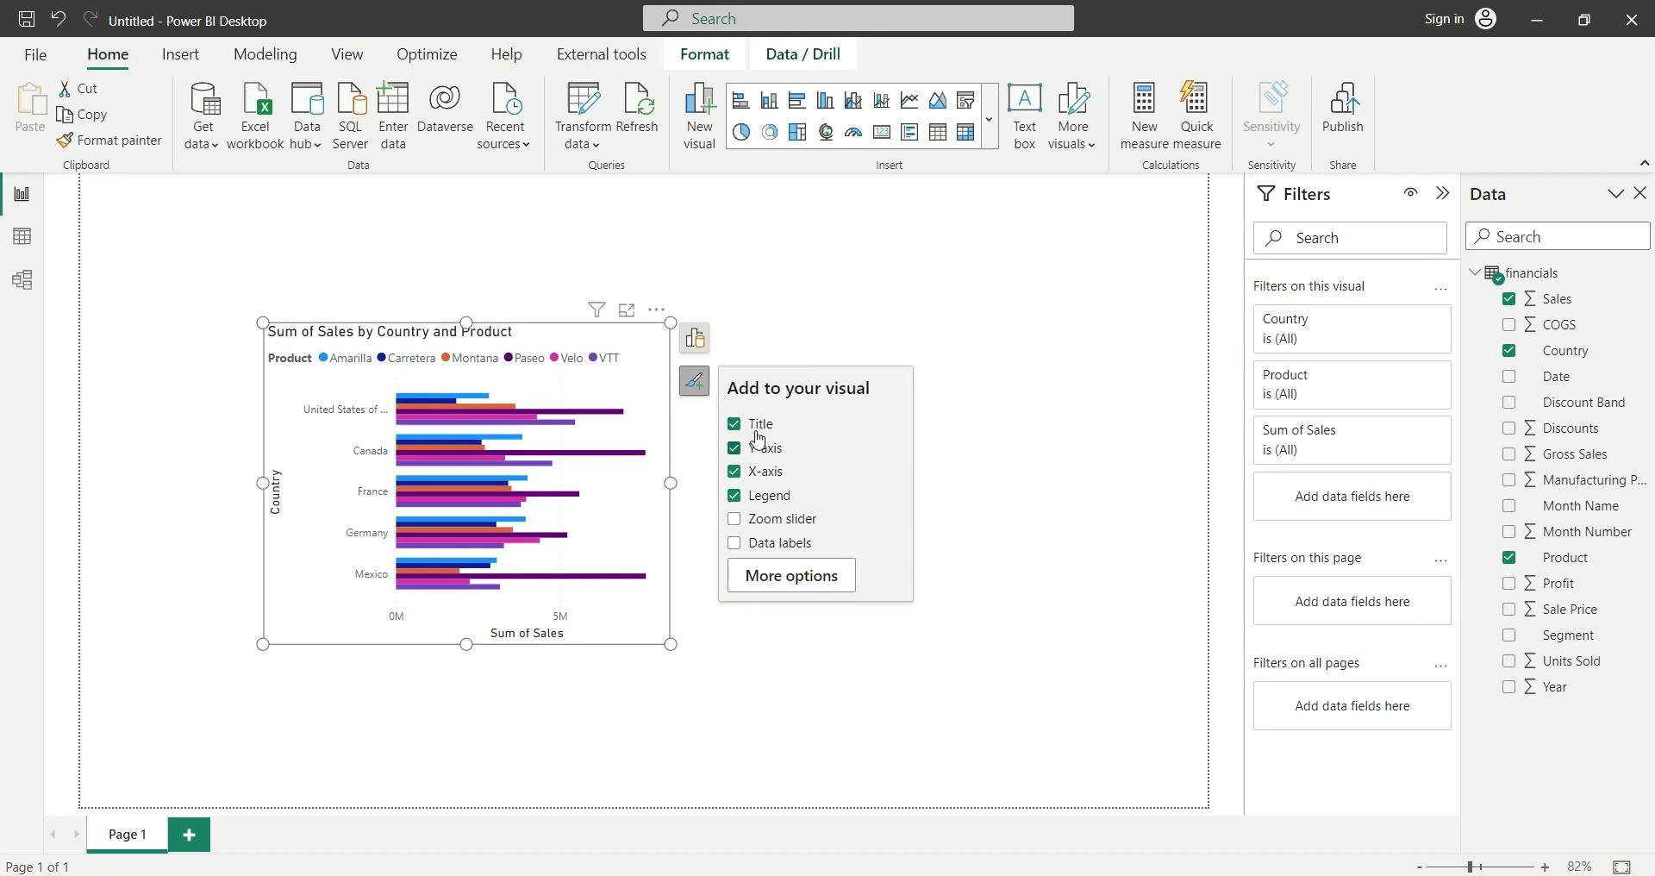
{"action": "left_click", "coordinate": [734, 520]}
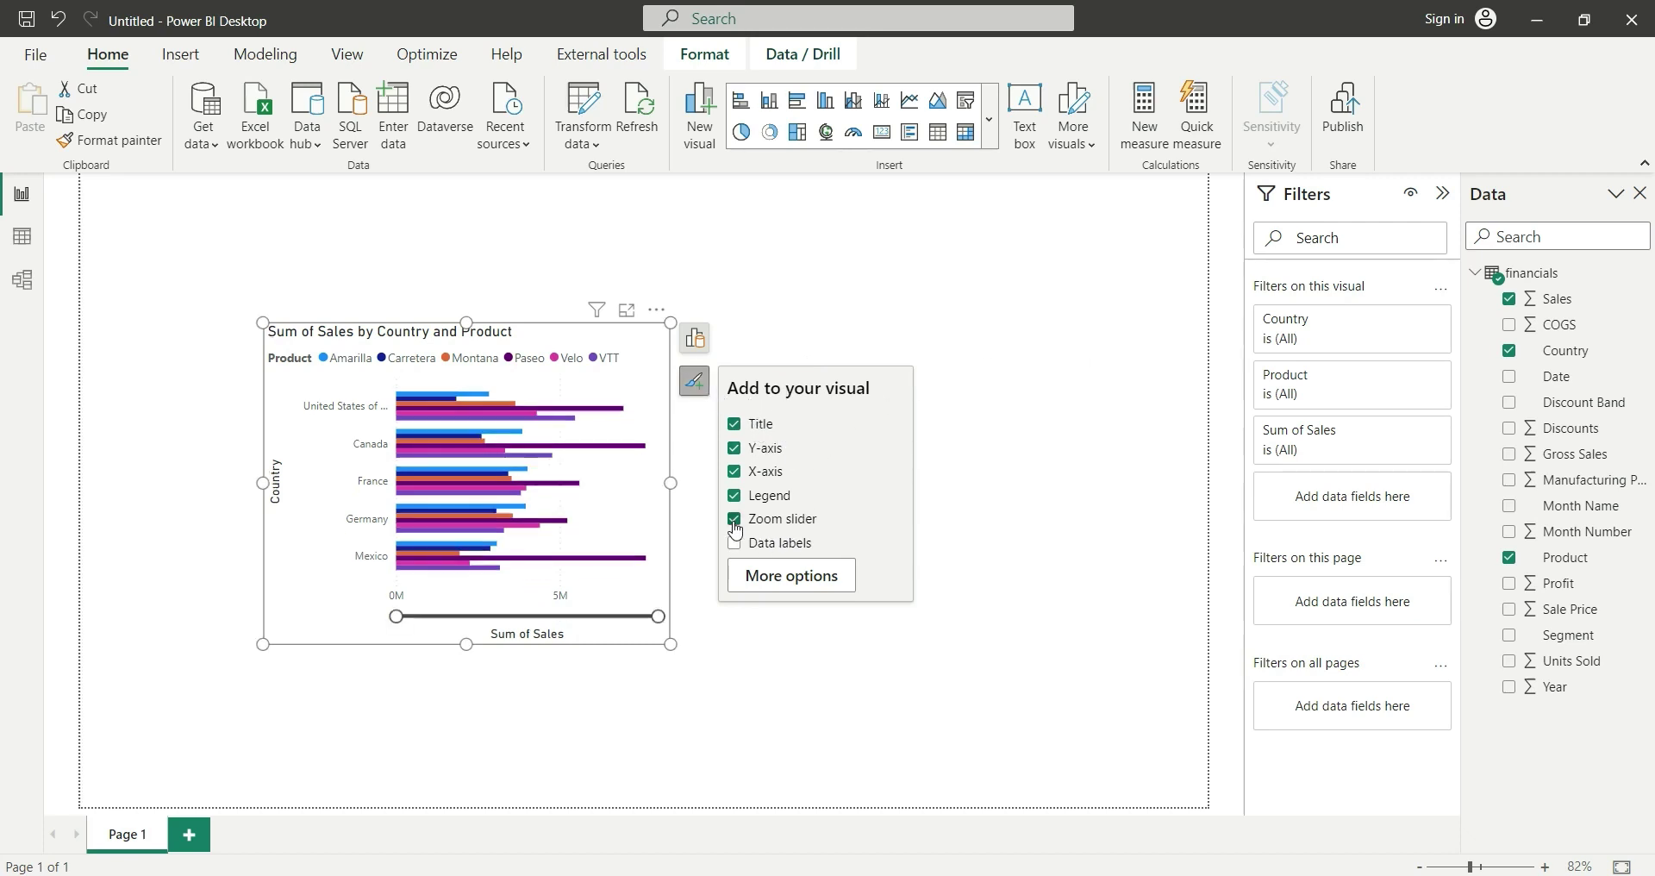
{"action": "left_click", "coordinate": [735, 526]}
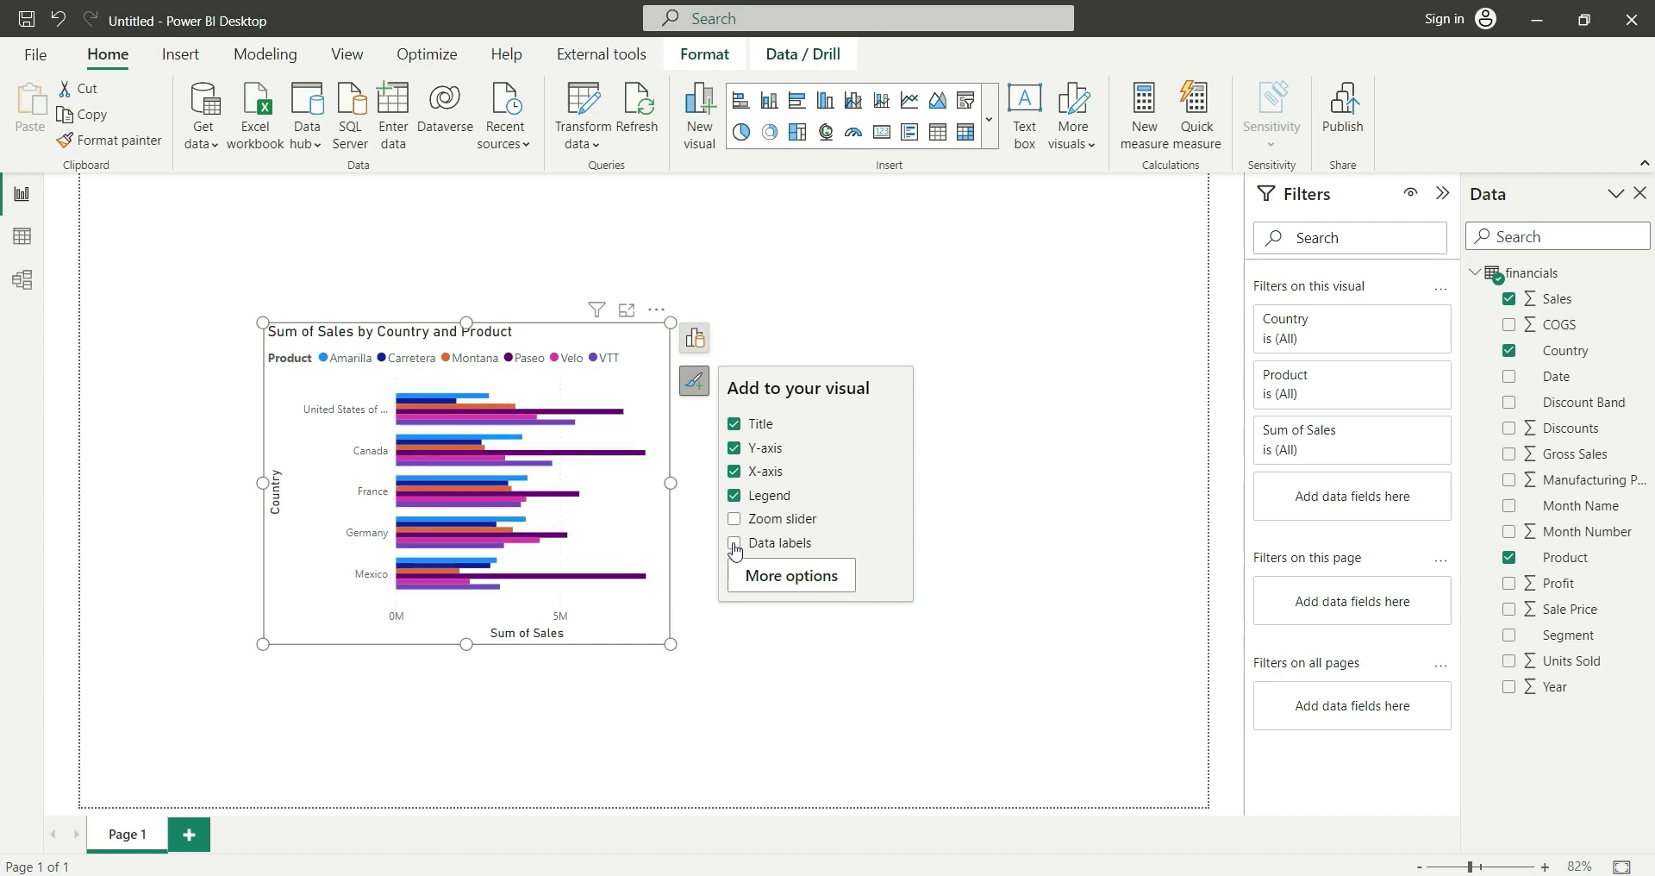
{"action": "left_click", "coordinate": [734, 545]}
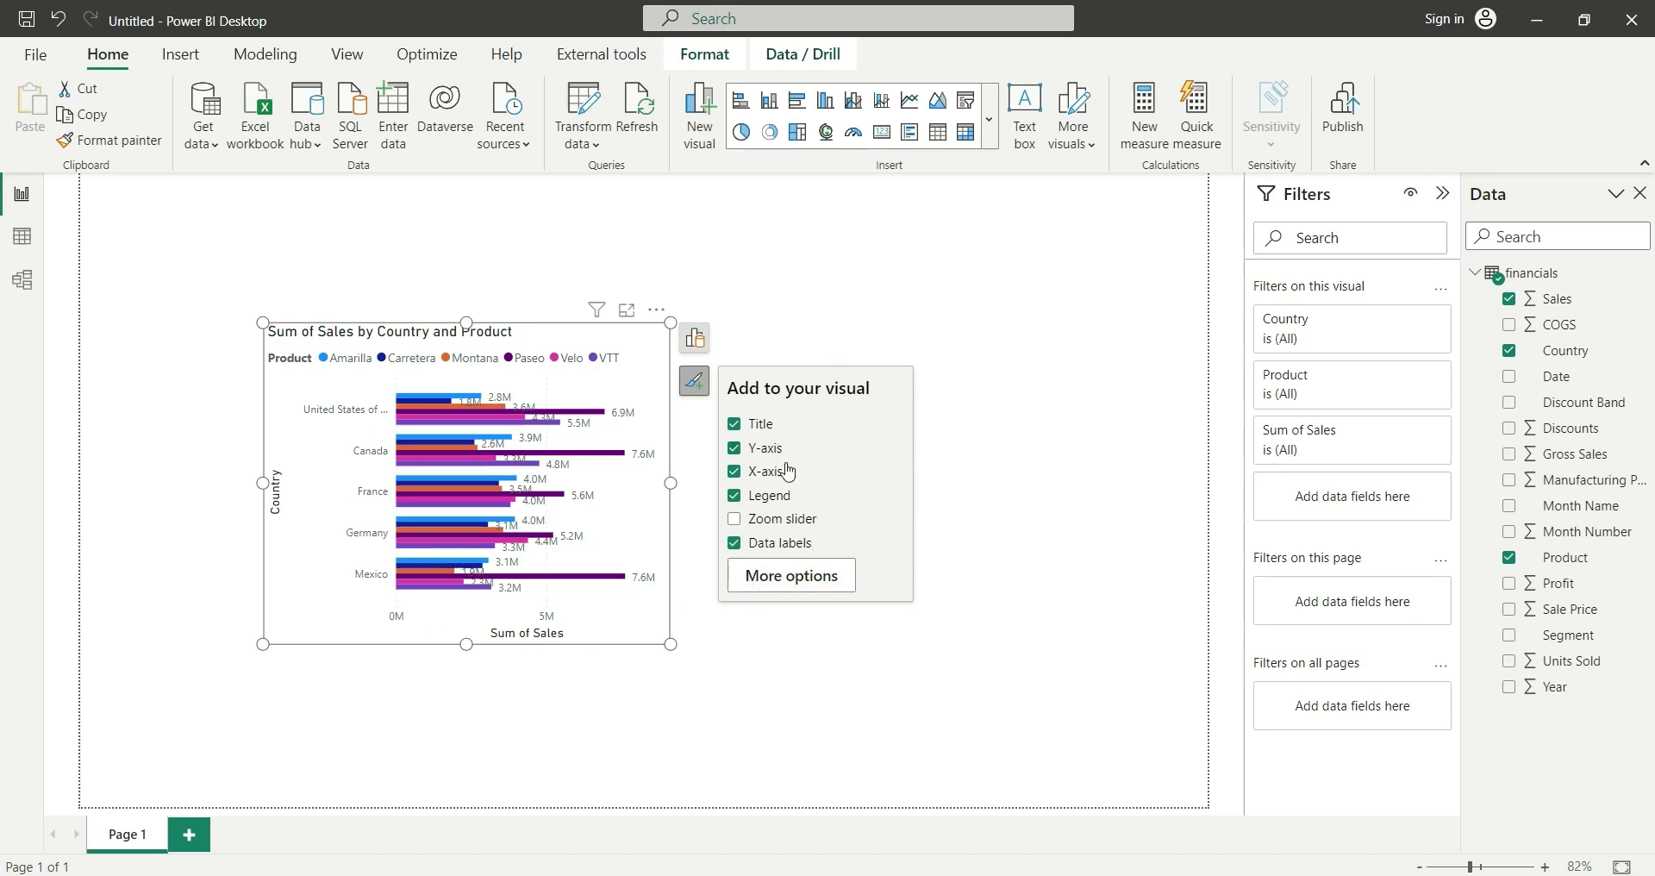
- Open the chart's Format pane through More options and the right-click Format command
{"action": "left_click", "coordinate": [796, 582]}
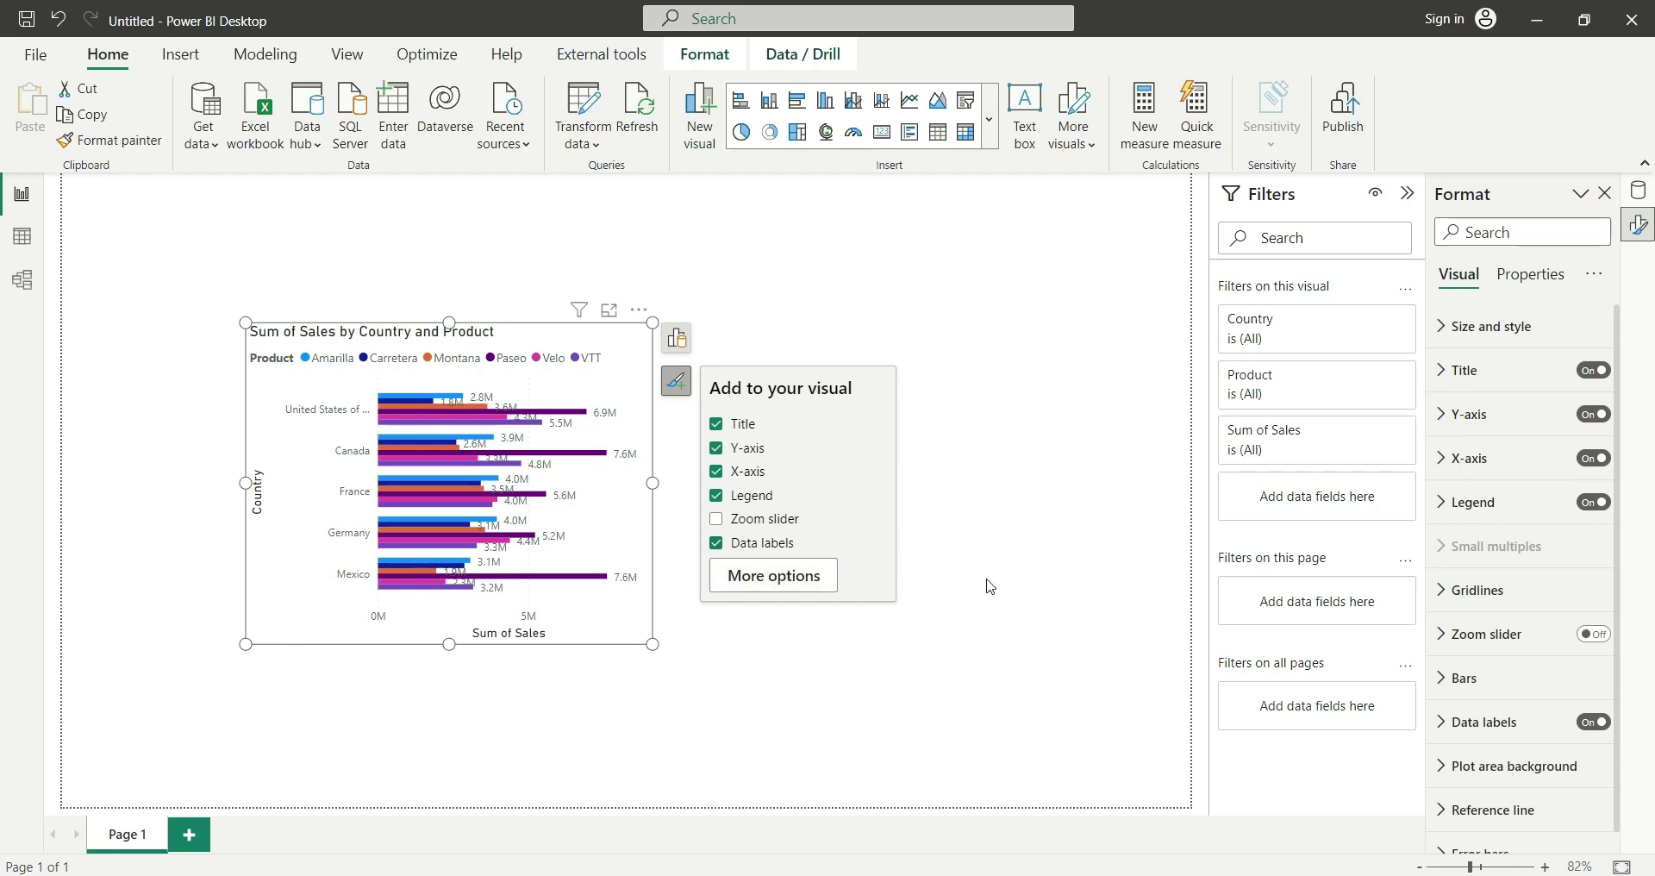
{"action": "scroll", "coordinate": [1490, 632], "scroll_direction": "down", "scroll_amount": 1}
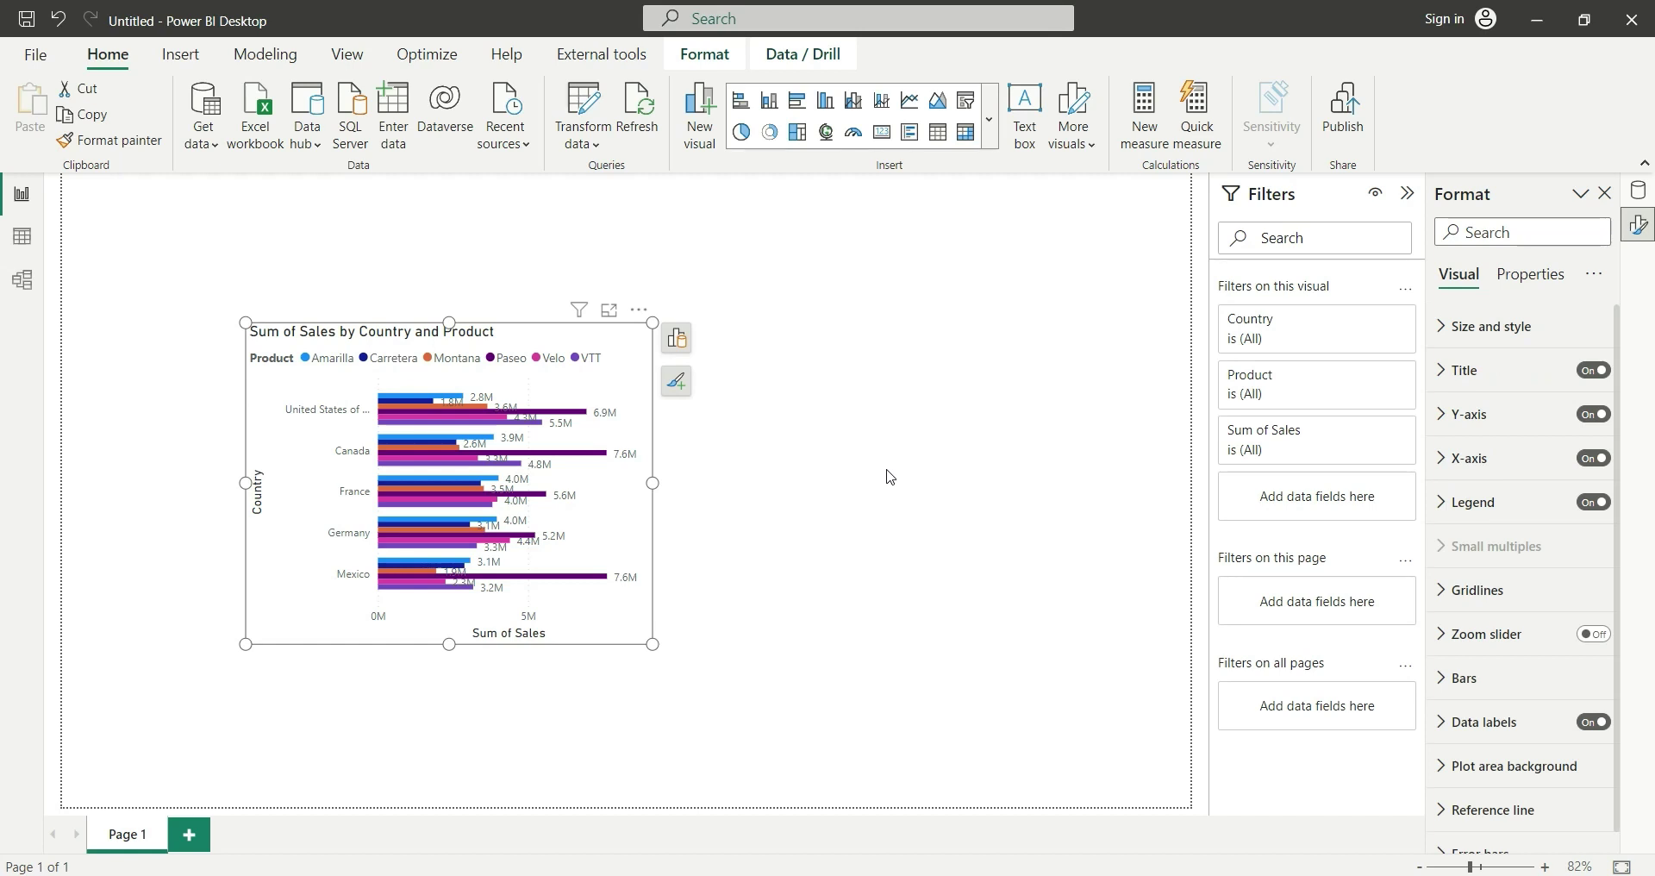
{"action": "right_click", "coordinate": [289, 585]}
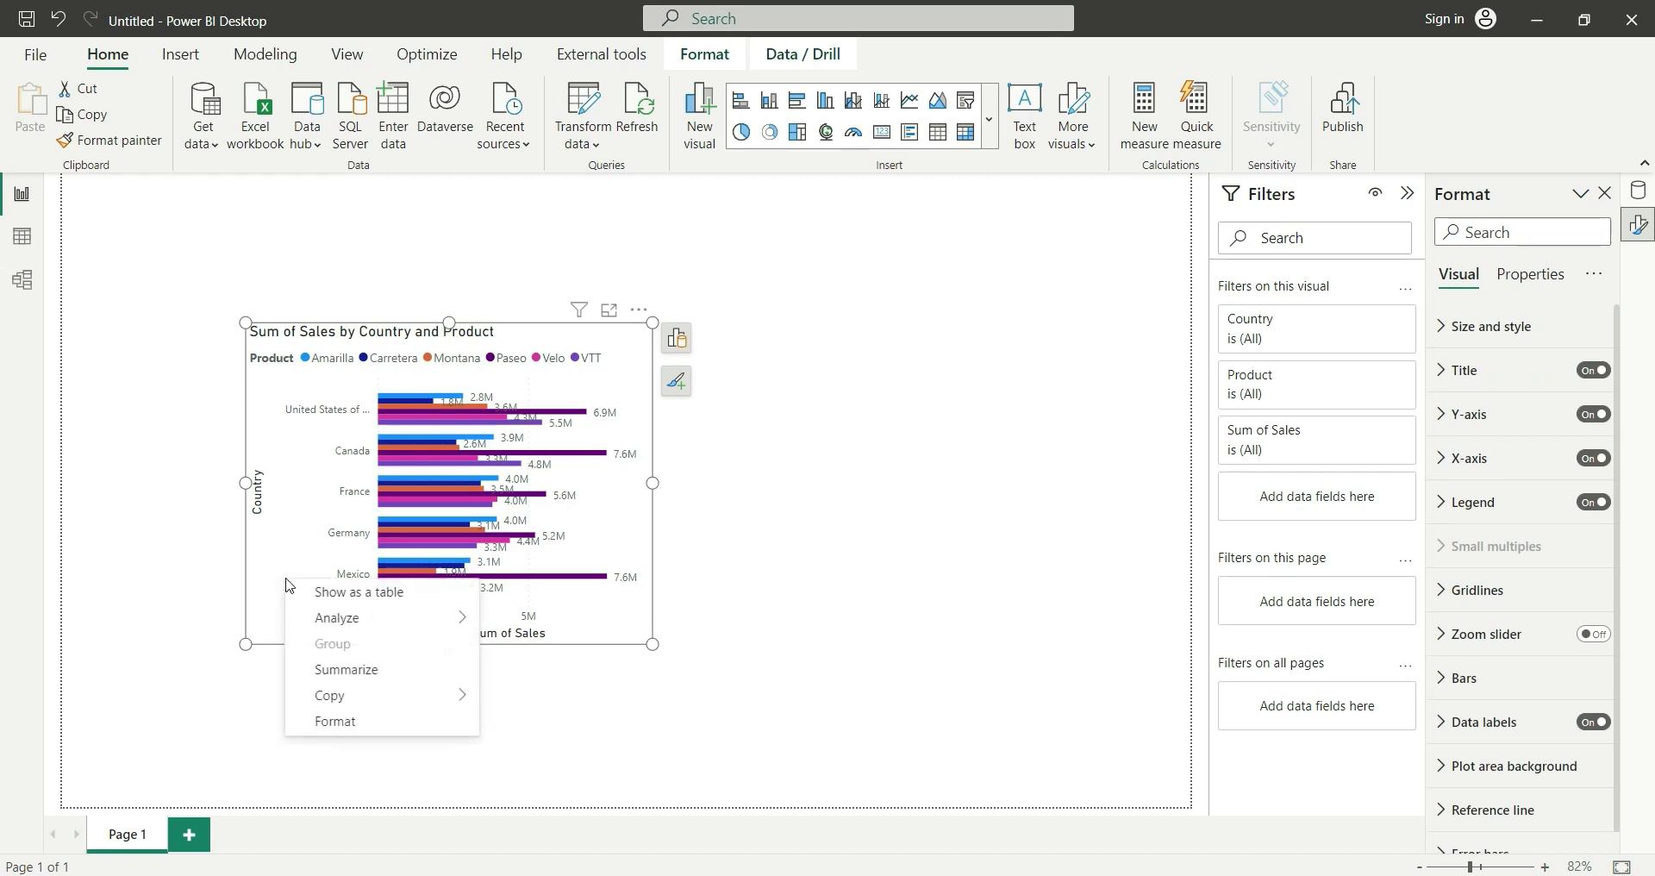
{"action": "left_click", "coordinate": [366, 733]}
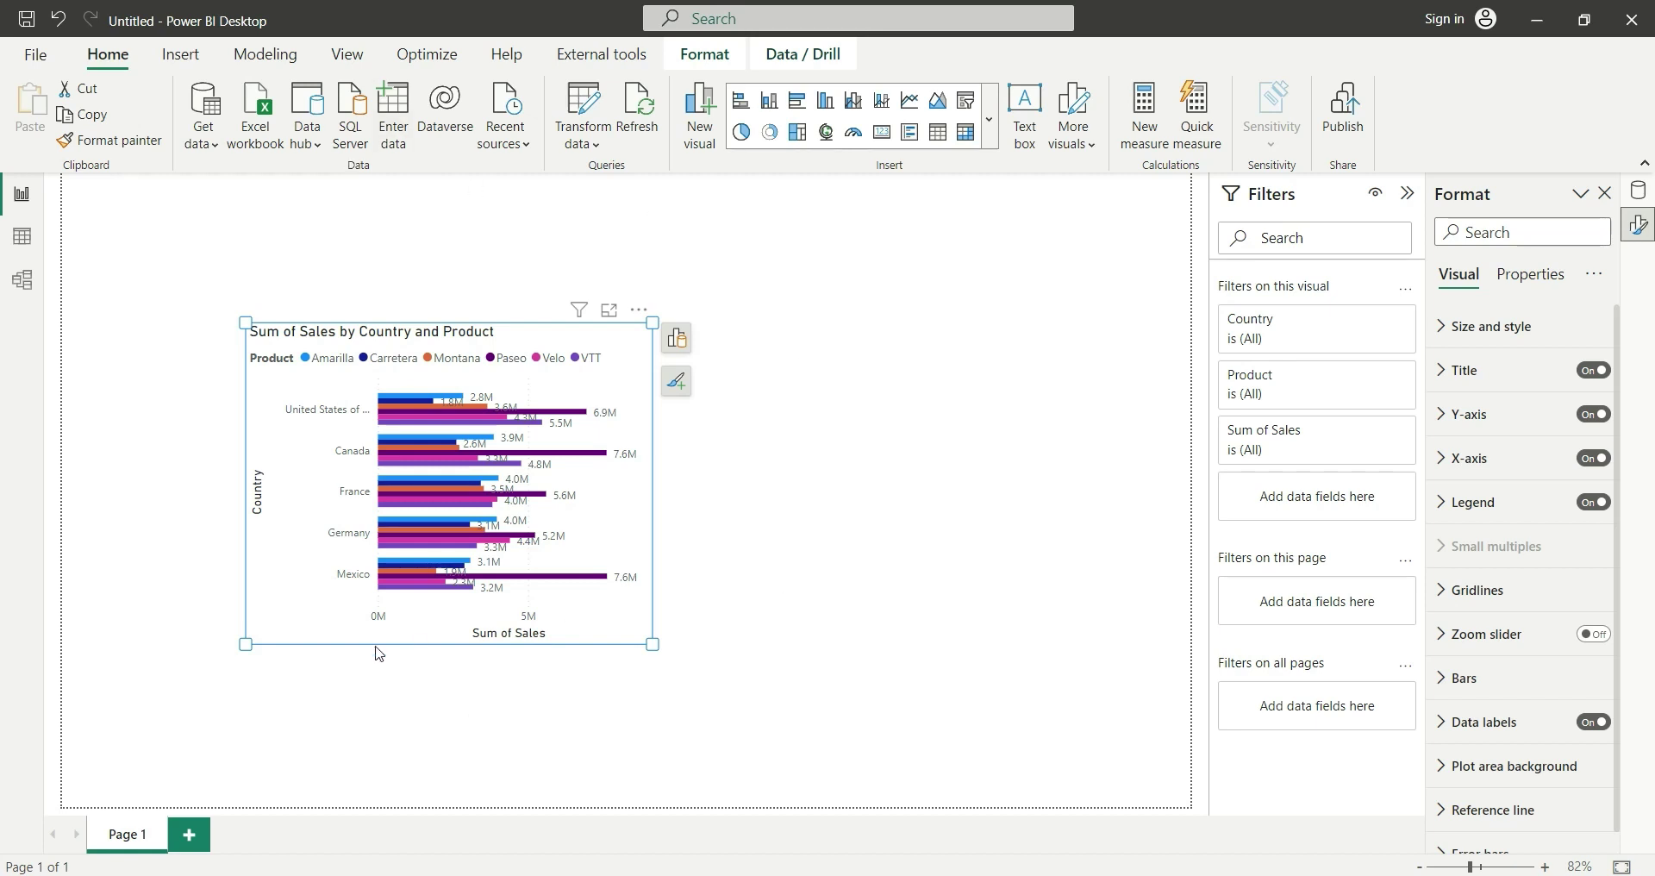
{"action": "left_click", "coordinate": [867, 626]}
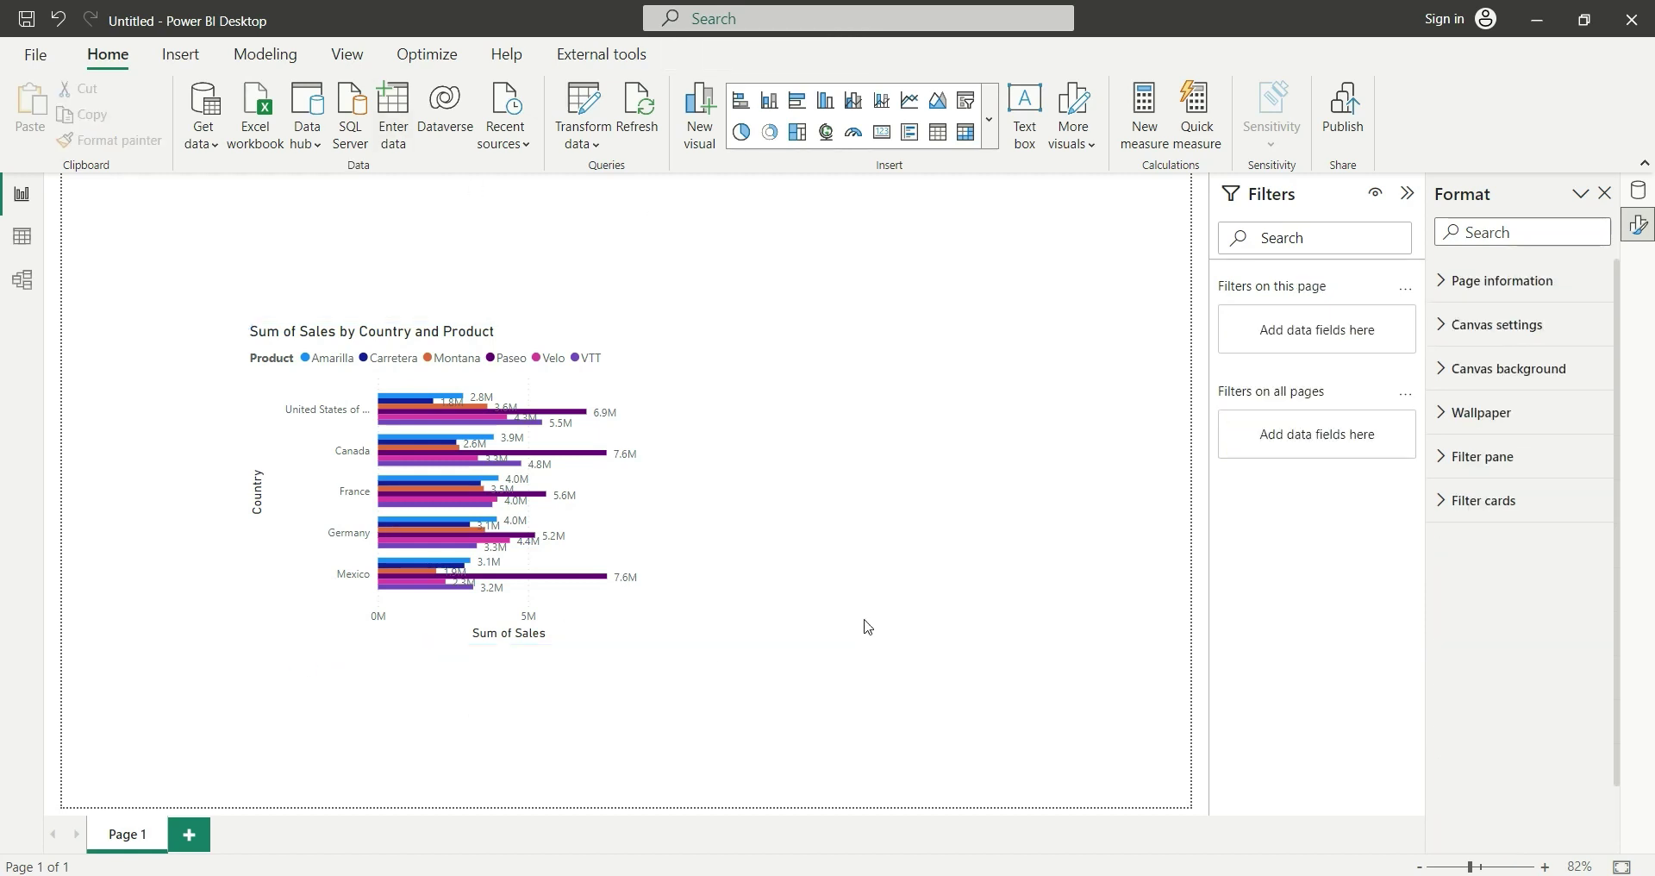
- Delete 'Sum of' from the chart title, leaving 'Sales by Country and Product'
{"action": "left_click", "coordinate": [288, 630]}
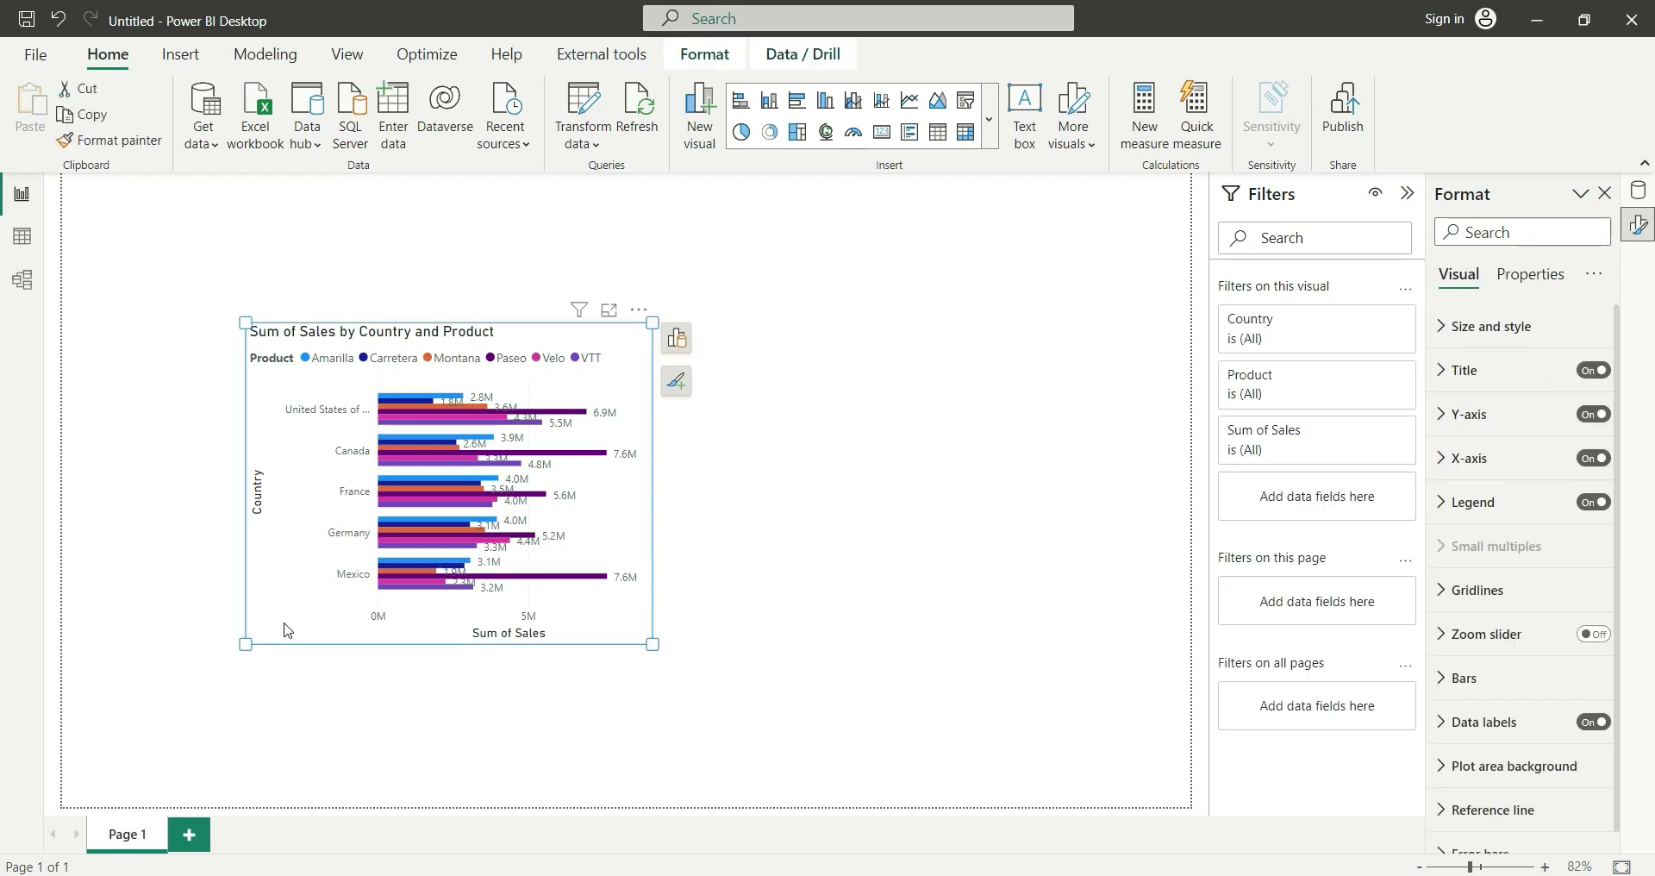
{"action": "double_click", "coordinate": [304, 343]}
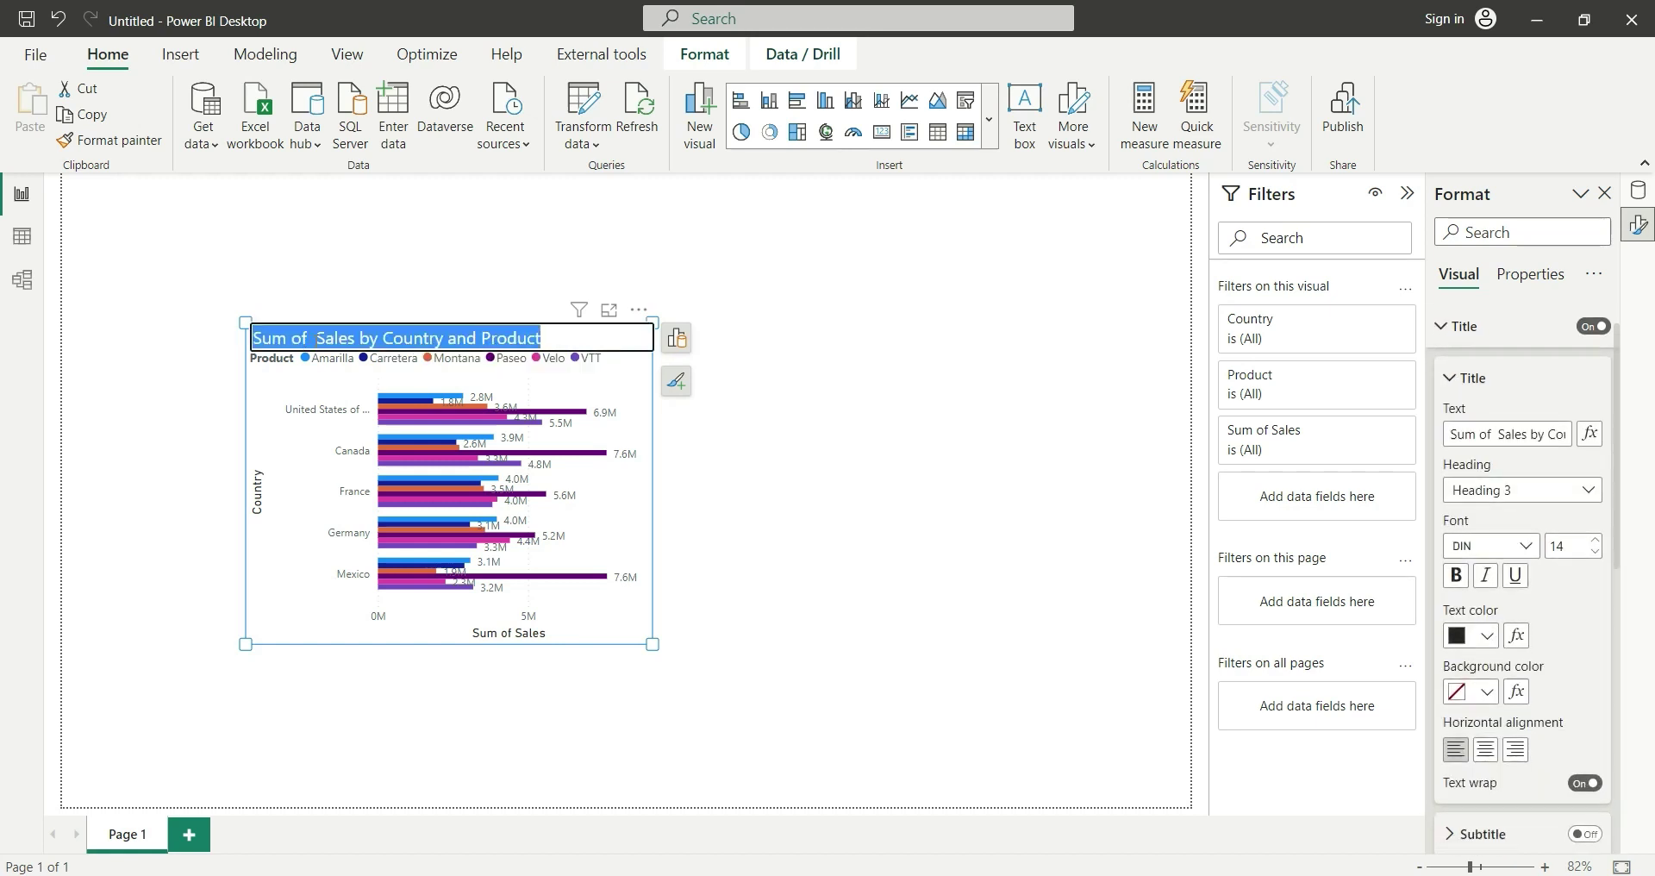
{"action": "left_click", "coordinate": [321, 343]}
{"action": "left_click_drag", "start_coordinate": [316, 343], "coordinate": [230, 344]}
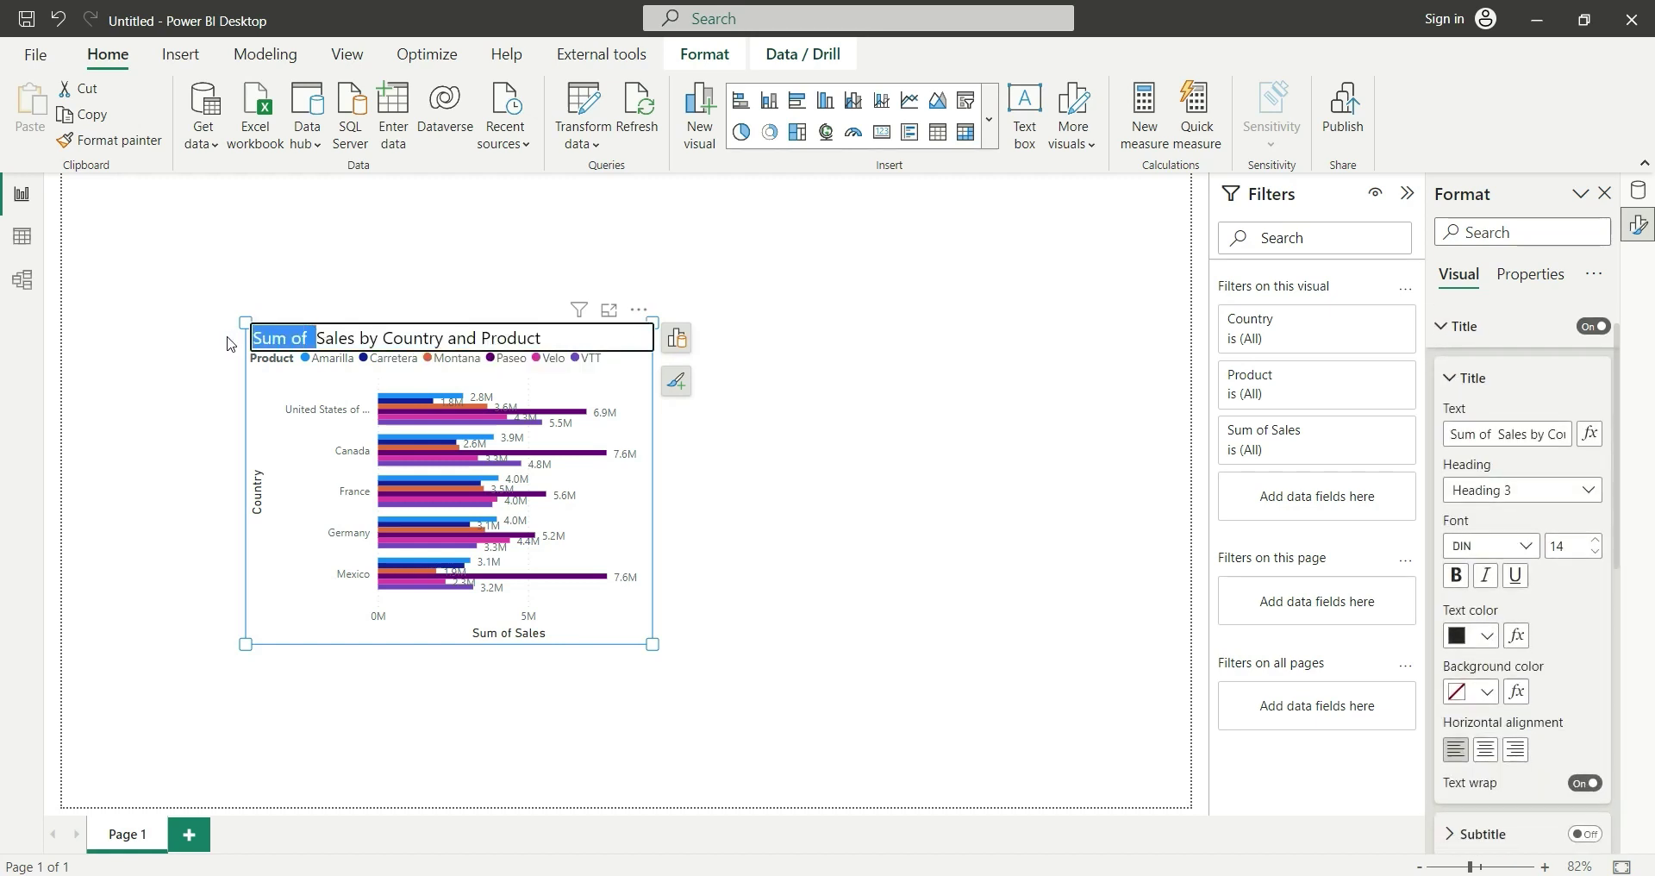
{"action": "key", "text": "BackSpace"}
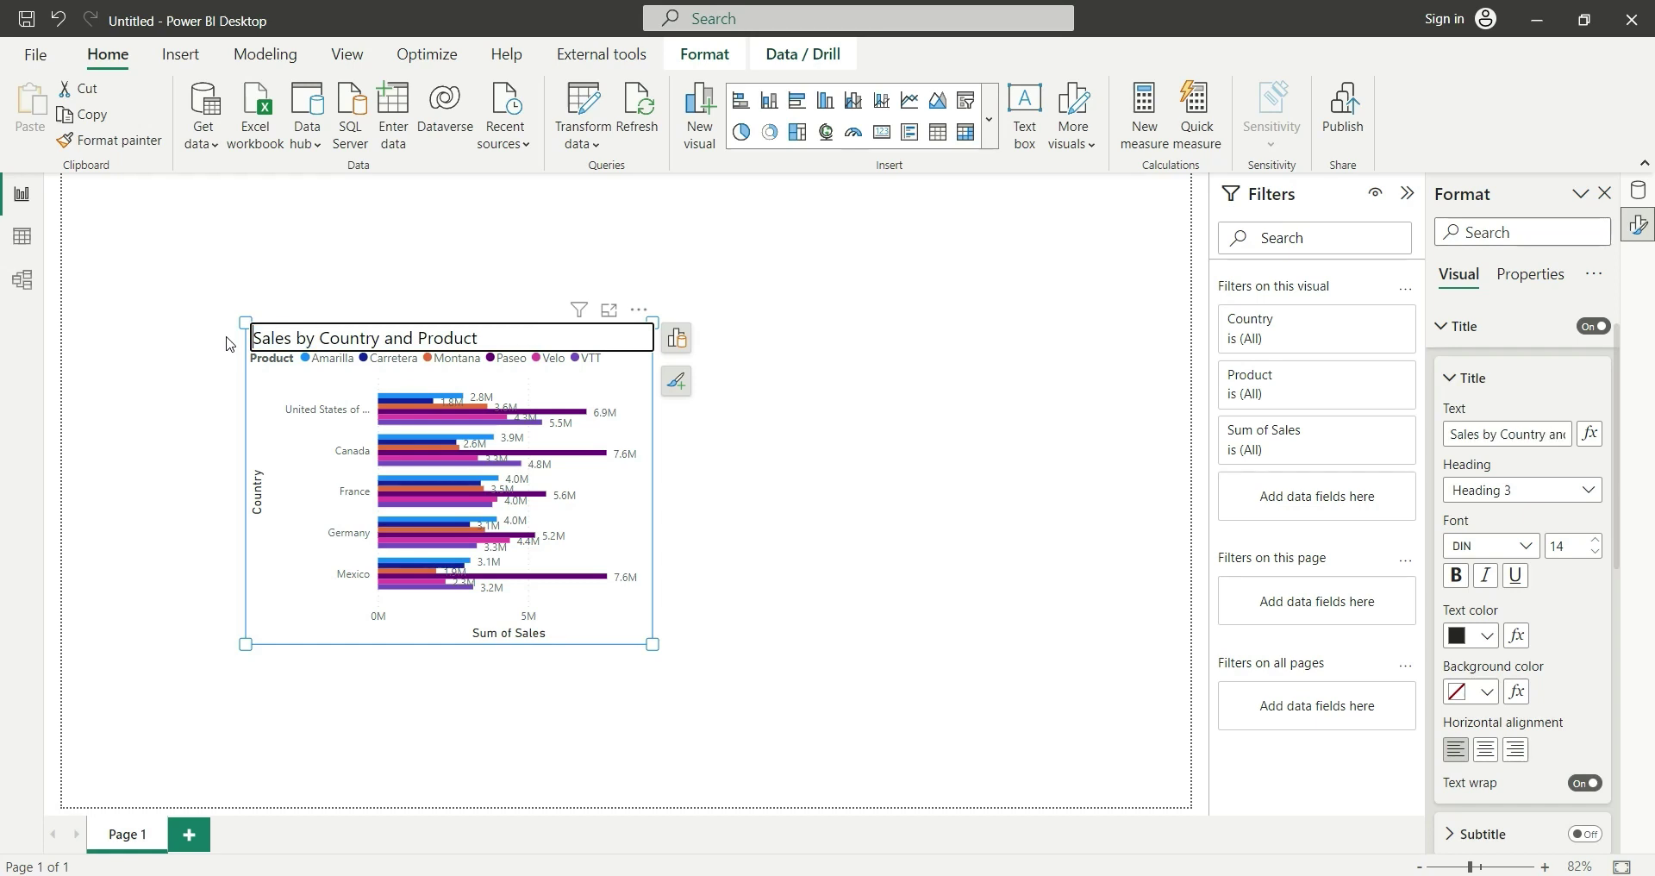
{"action": "key", "text": "Escape"}
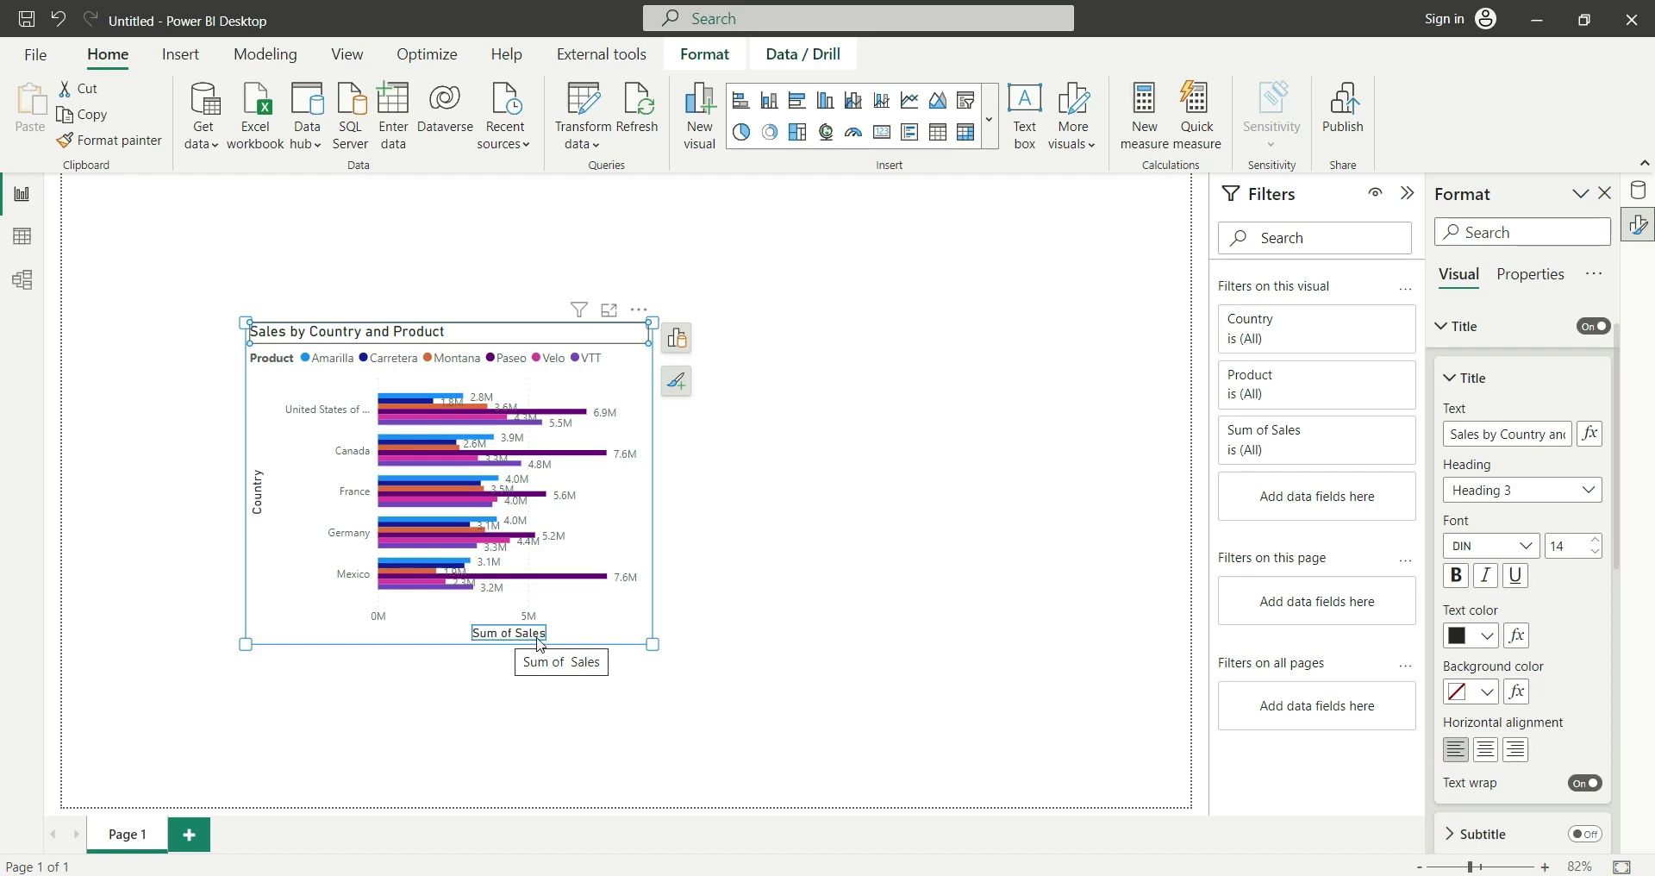
- Delete 'Sum of' from the x-axis title so it reads 'Sales'
{"action": "double_click", "coordinate": [494, 638]}
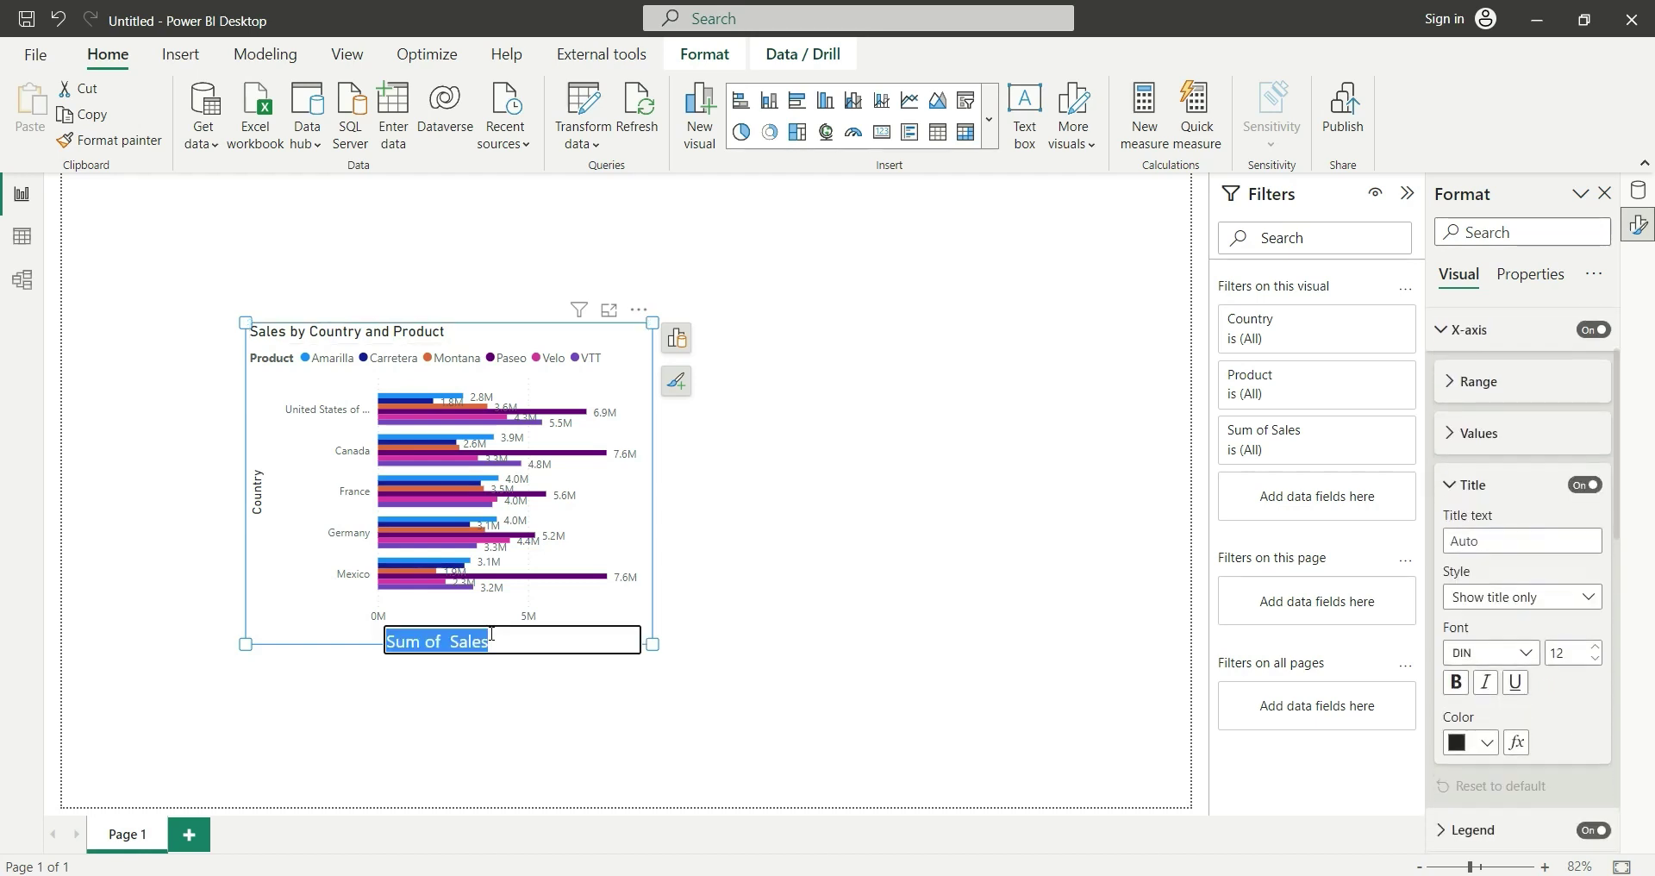
{"action": "left_click", "coordinate": [453, 645]}
{"action": "left_click_drag", "start_coordinate": [453, 645], "coordinate": [374, 653]}
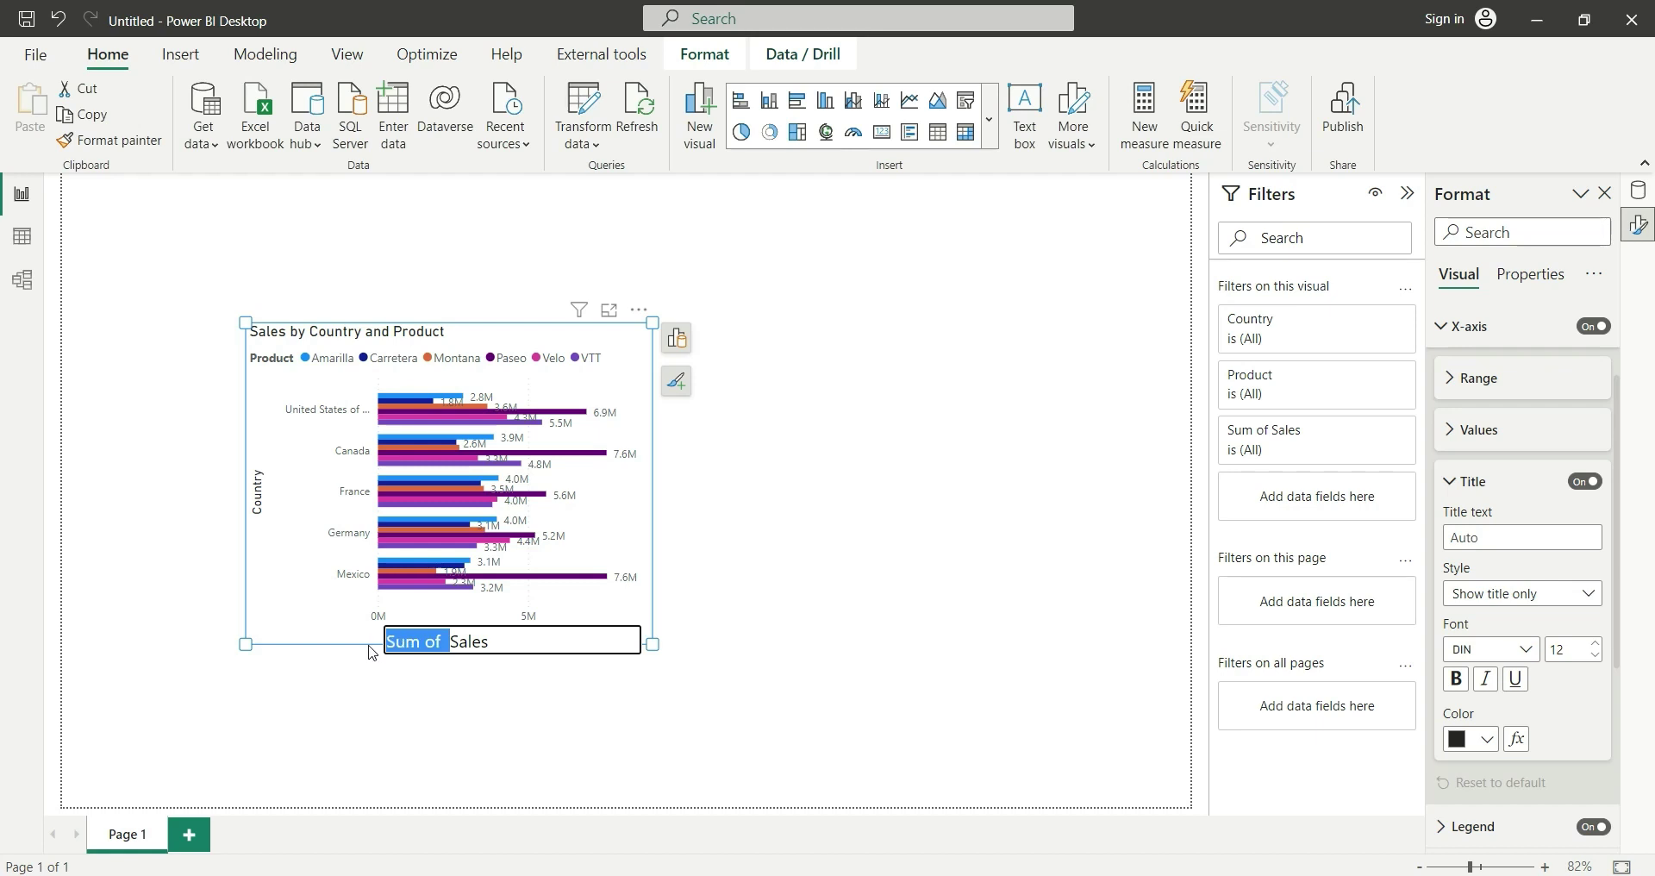
{"action": "left_click", "coordinate": [371, 653]}
{"action": "key", "text": "BackSpace"}
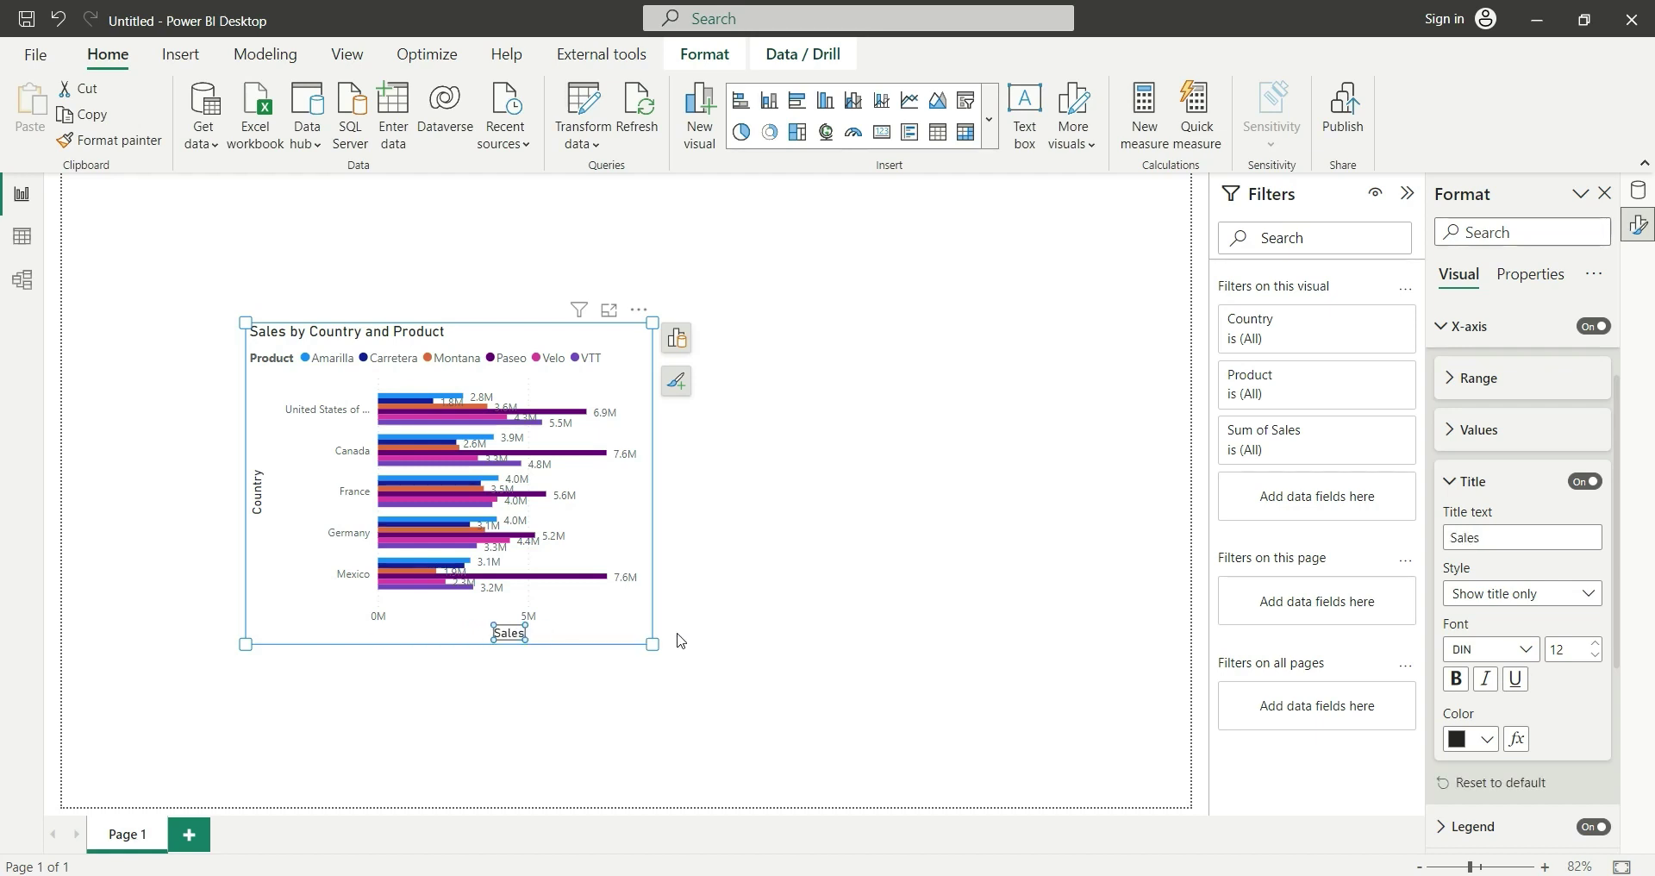
- Show the legend text options, then the per-product bar colours and 20 px spacing settings
{"action": "left_click", "coordinate": [354, 366]}
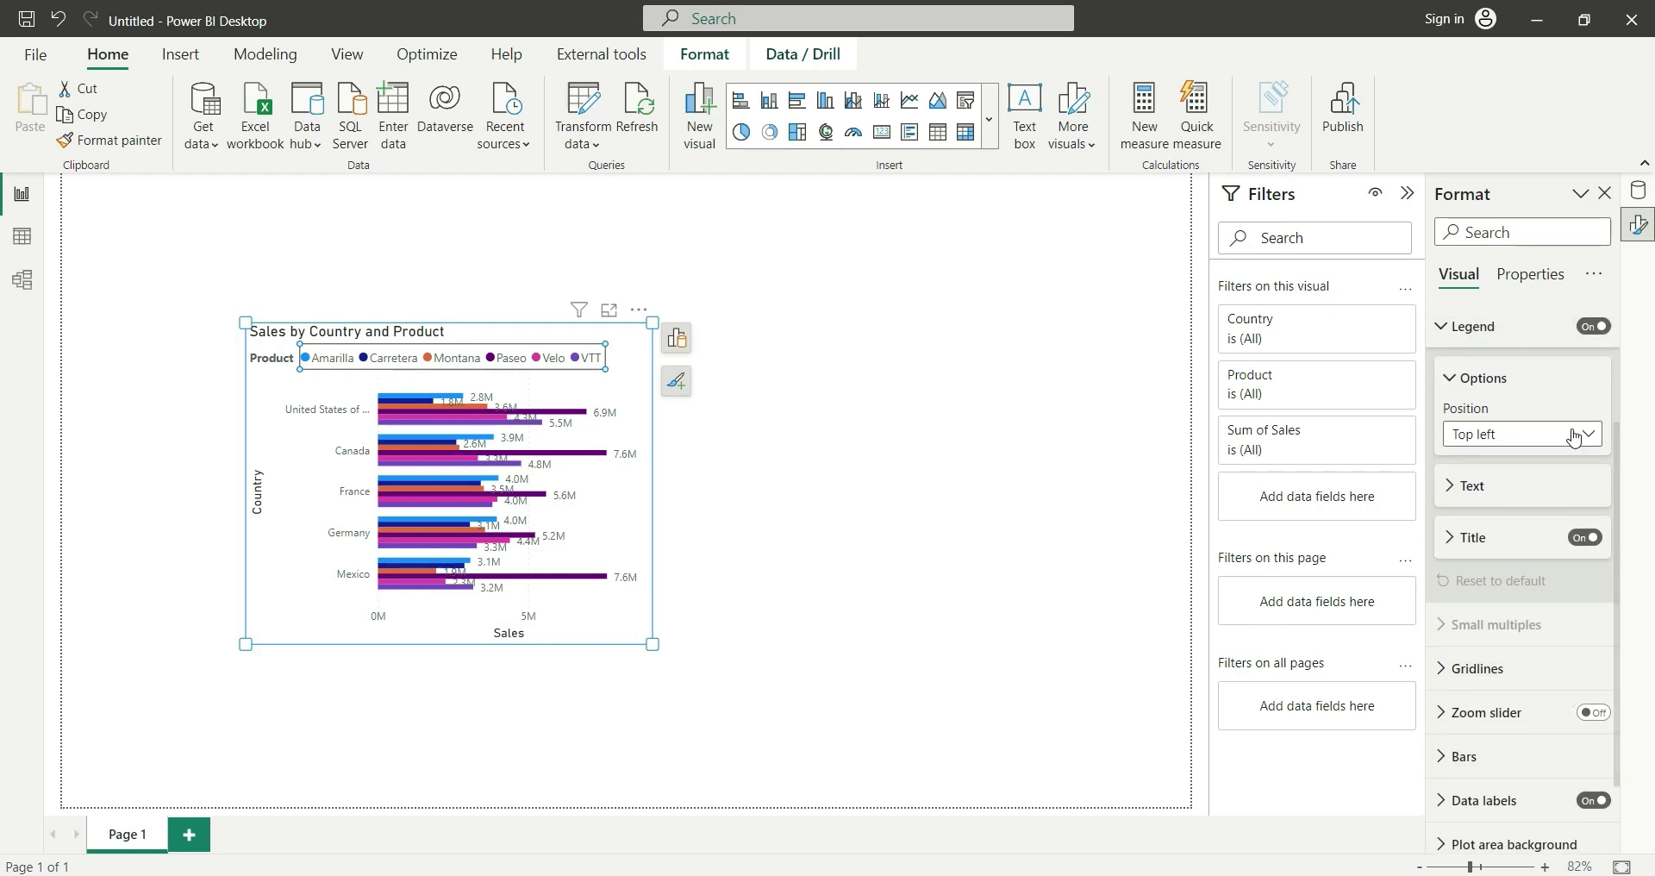
{"action": "left_click", "coordinate": [1473, 486]}
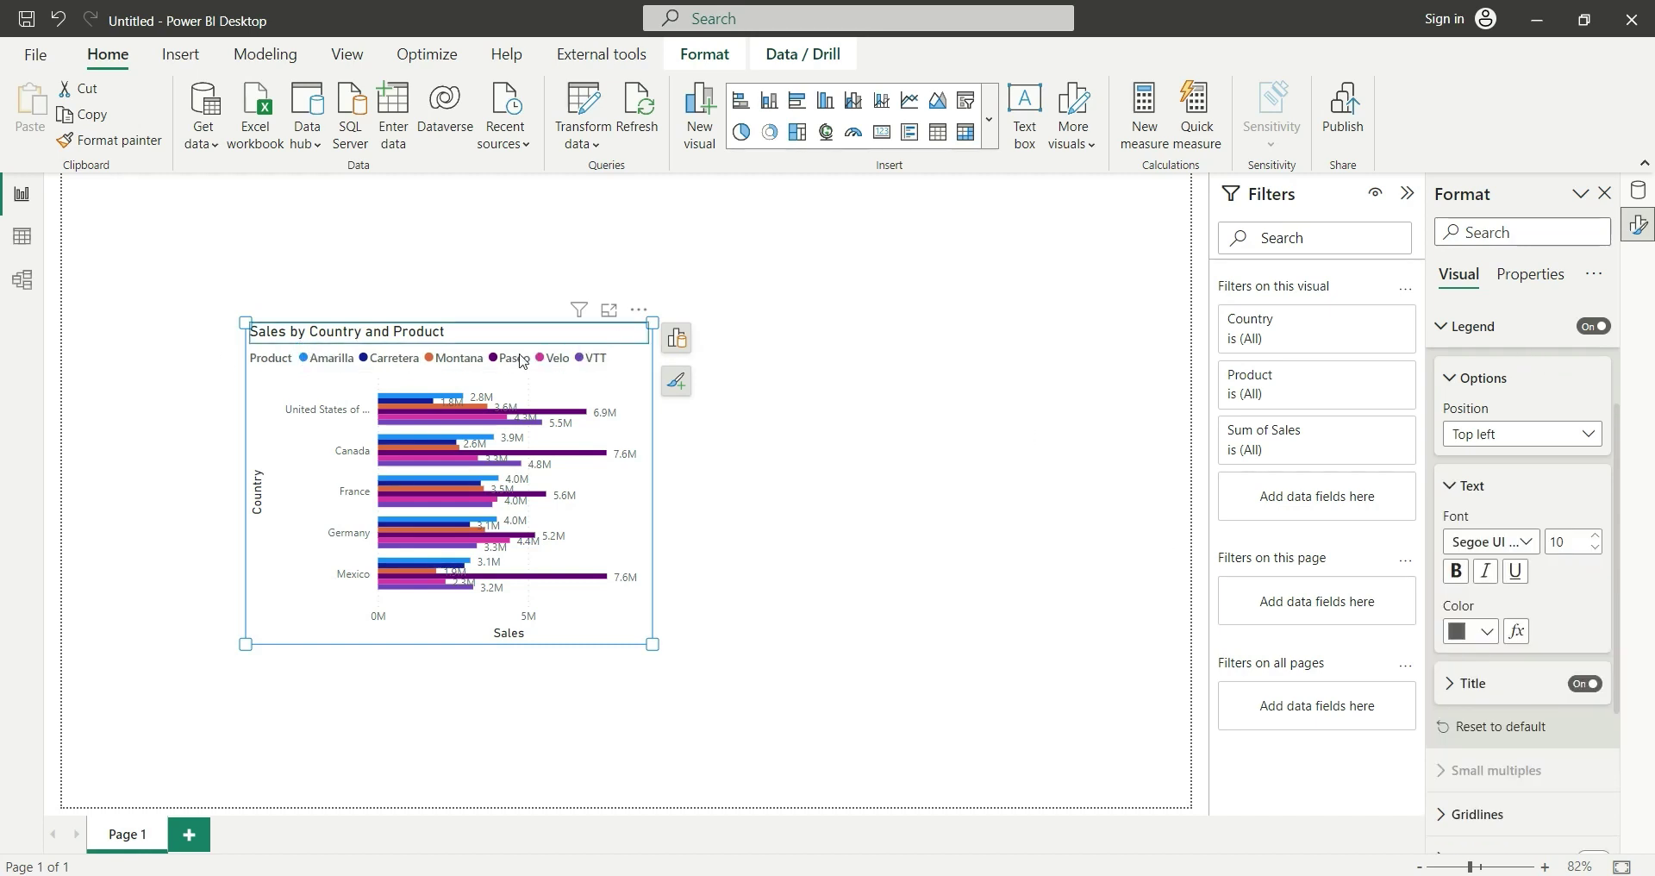
{"action": "left_click", "coordinate": [405, 397]}
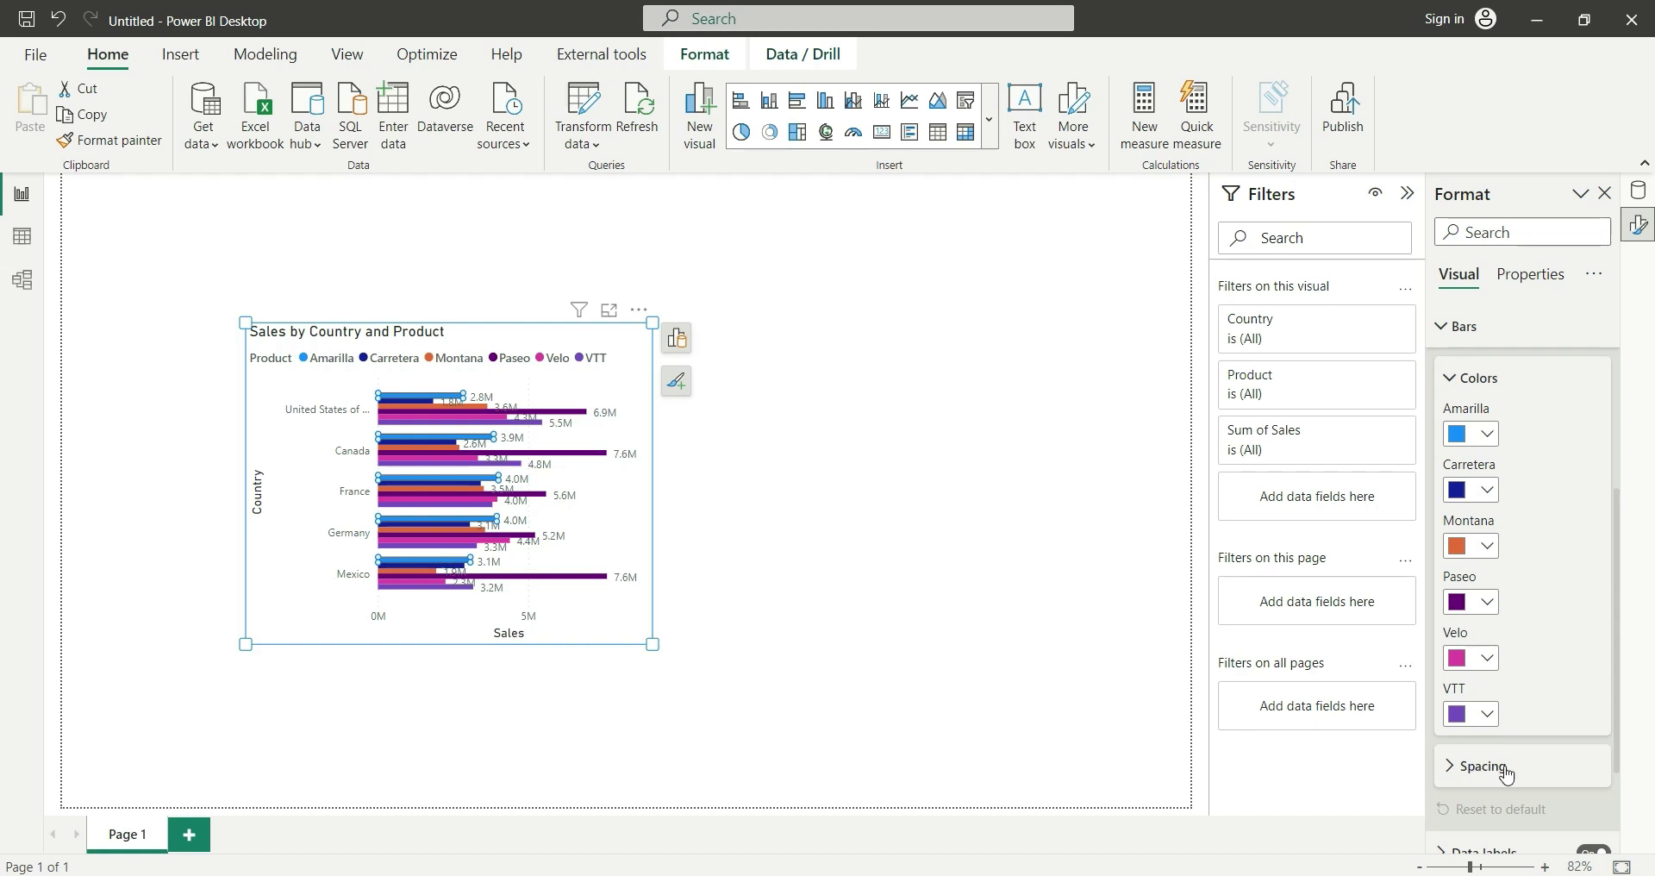
{"action": "left_click", "coordinate": [1507, 775]}
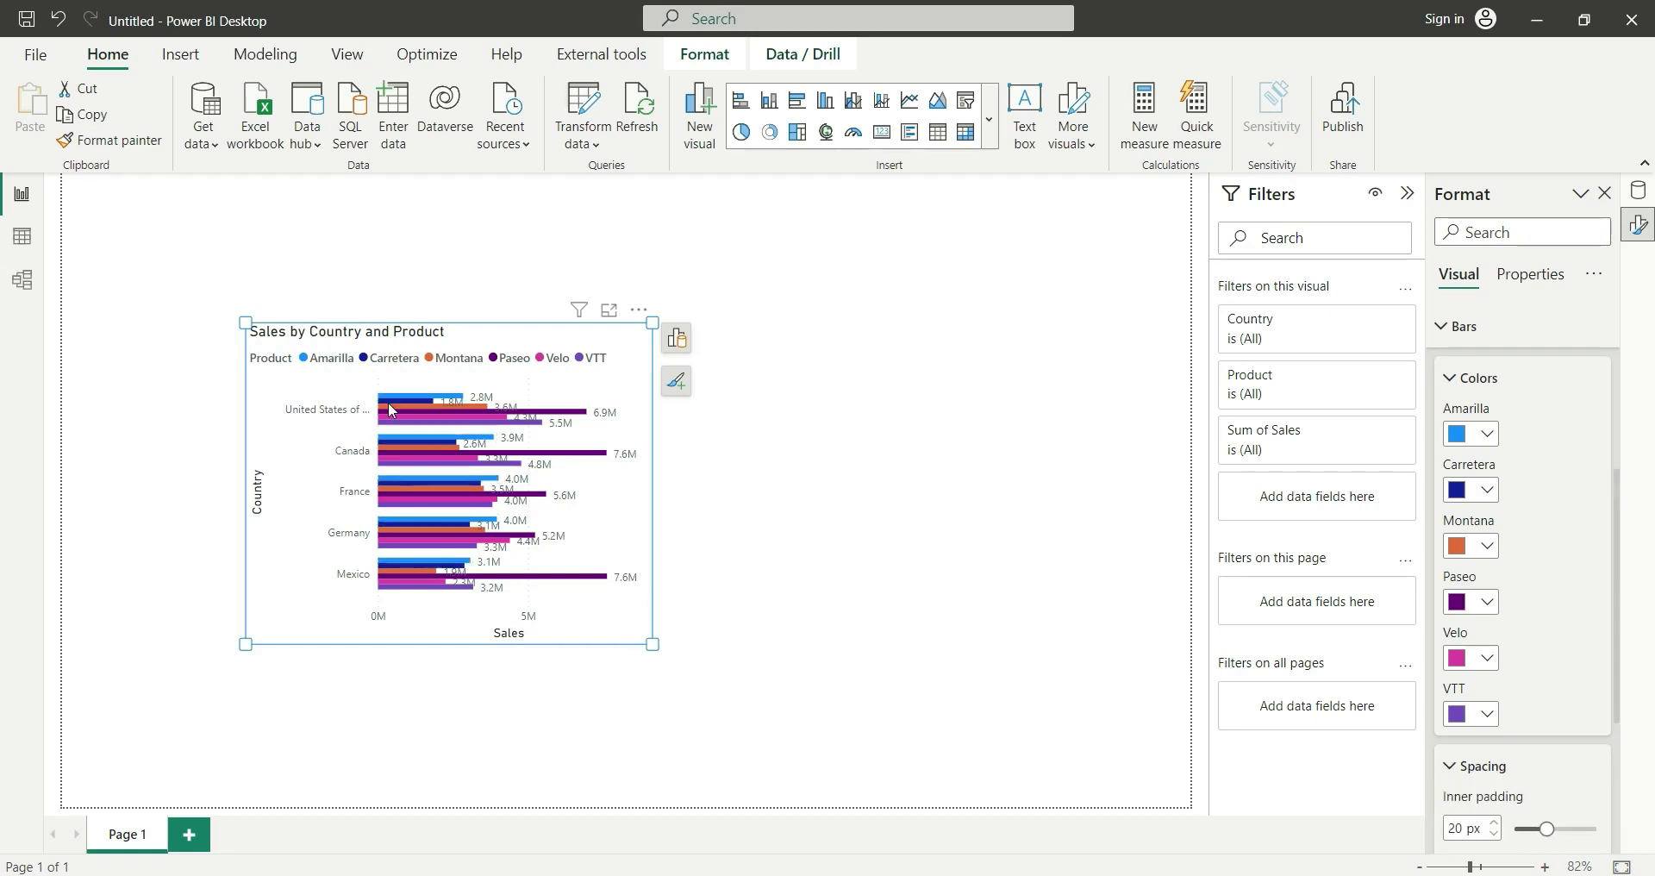